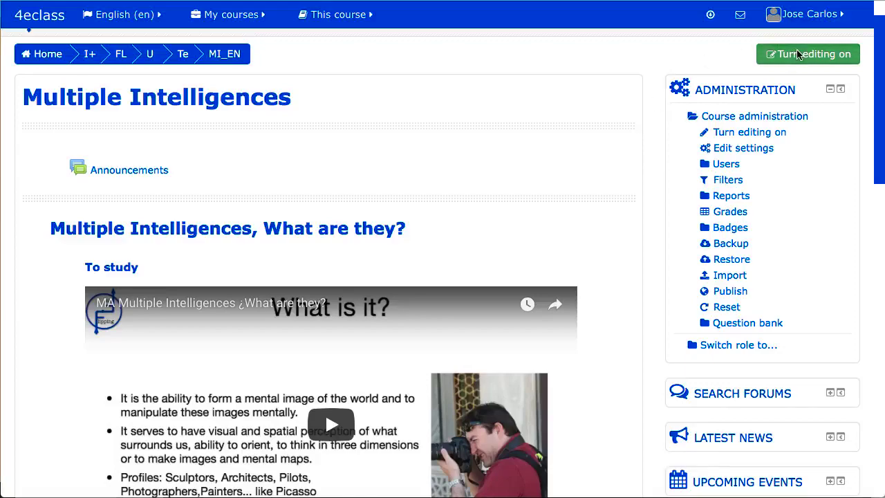
# Turn editing on in Multiple Intelligences and browse the Add an activity or resource chooser
pyautogui.click(799, 54)
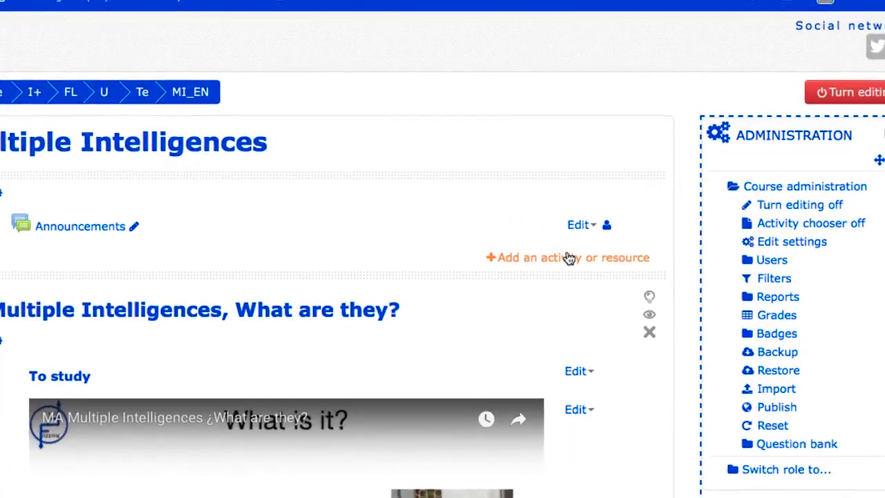
pyautogui.click(593, 280)
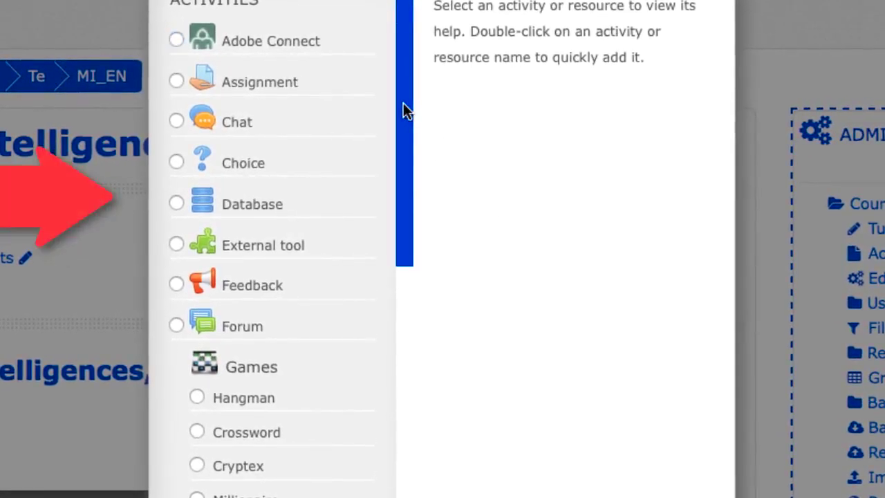
pyautogui.moveTo(403, 102); pyautogui.dragTo(396, 302)
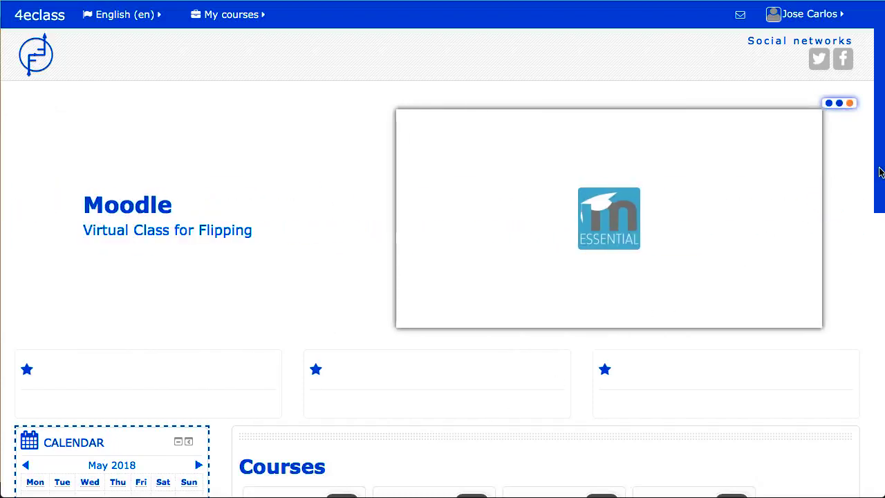
# Scroll down the front page through the seven course categories
pyautogui.moveTo(880, 172); pyautogui.dragTo(879, 417)
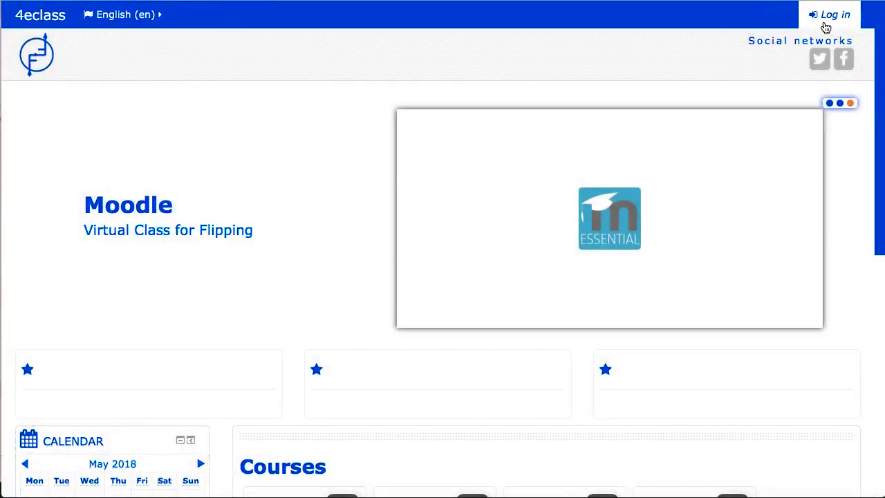
# Go to the log-in page via the top-right Log in link
pyautogui.click(826, 23)
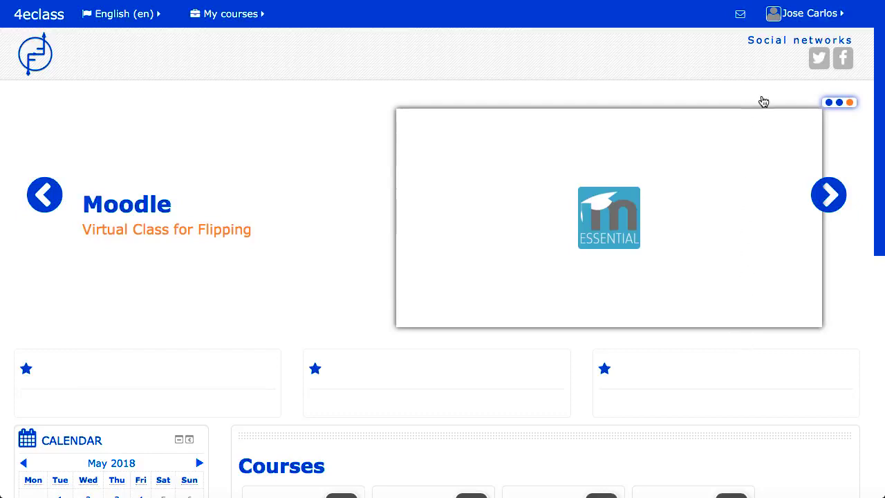
# Open the user menu and the My courses list to reach Multiple Intelligences
pyautogui.click(816, 13)
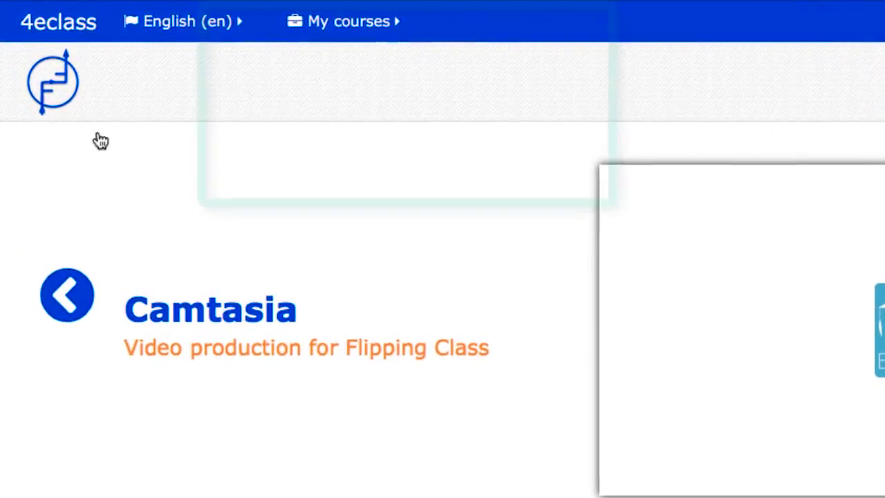
pyautogui.click(331, 40)
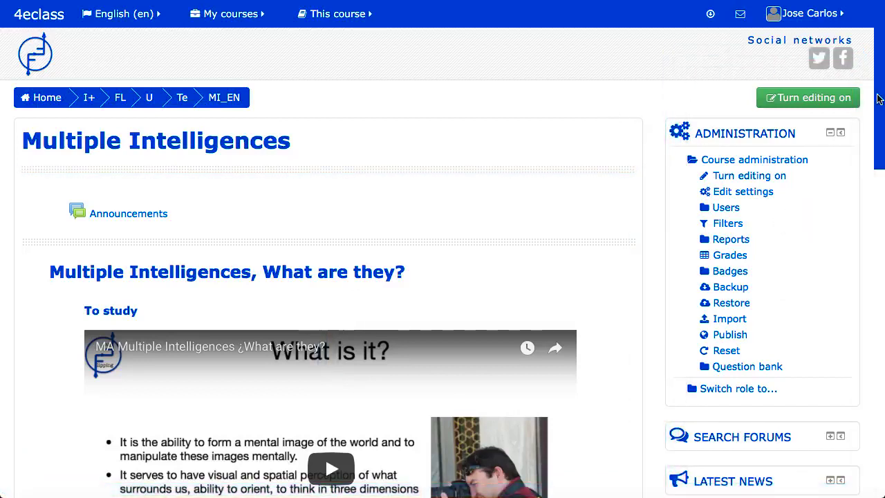
pyautogui.moveTo(880, 101)
pyautogui.mouseDown()
pyautogui.moveTo(877, 346)
pyautogui.moveTo(875, 82)
pyautogui.mouseUp()
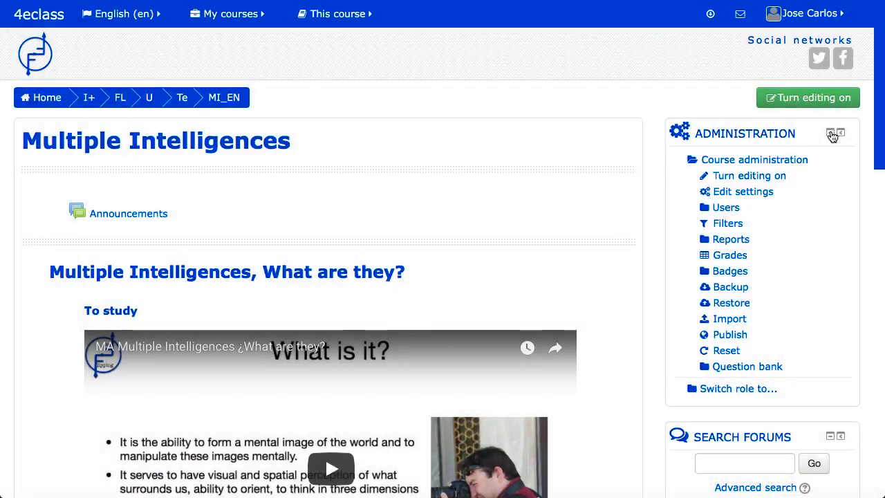
# Collapse the Administration, Search Forums, Latest News, Upcoming Events, Recent Activity and Navigation blocks
pyautogui.click(831, 132)
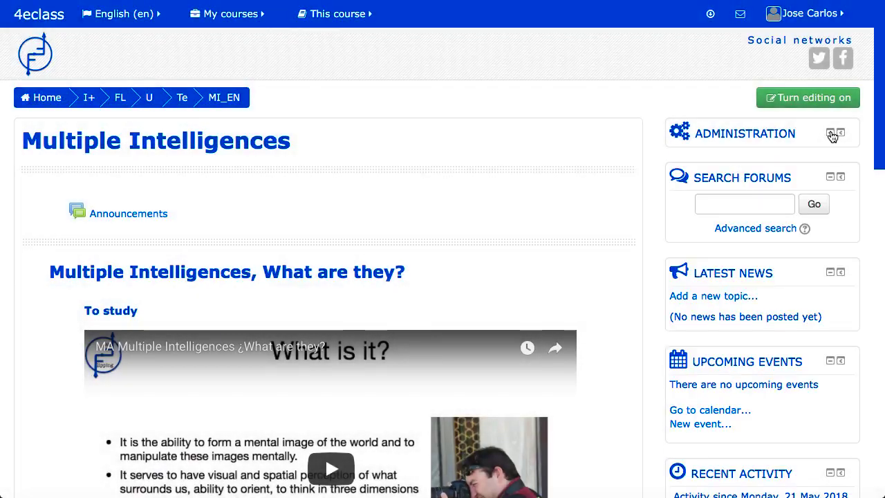
pyautogui.click(830, 178)
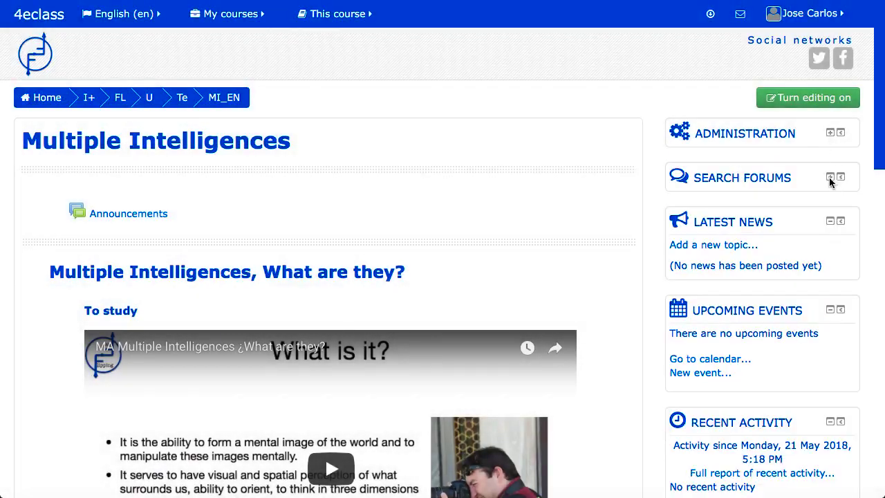
pyautogui.click(831, 222)
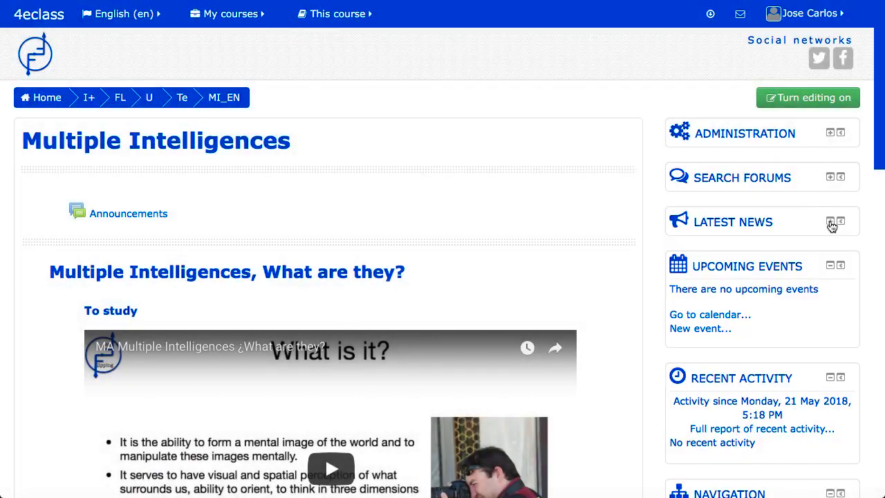
pyautogui.click(830, 266)
pyautogui.click(830, 309)
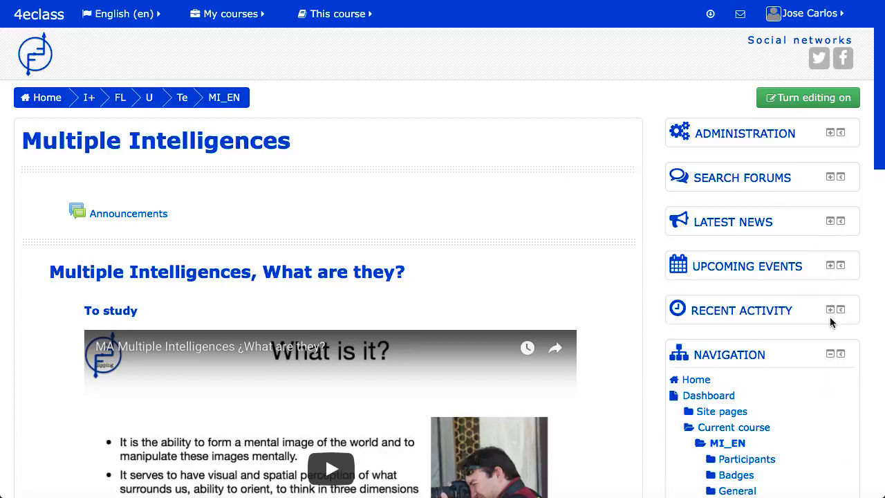
pyautogui.click(831, 355)
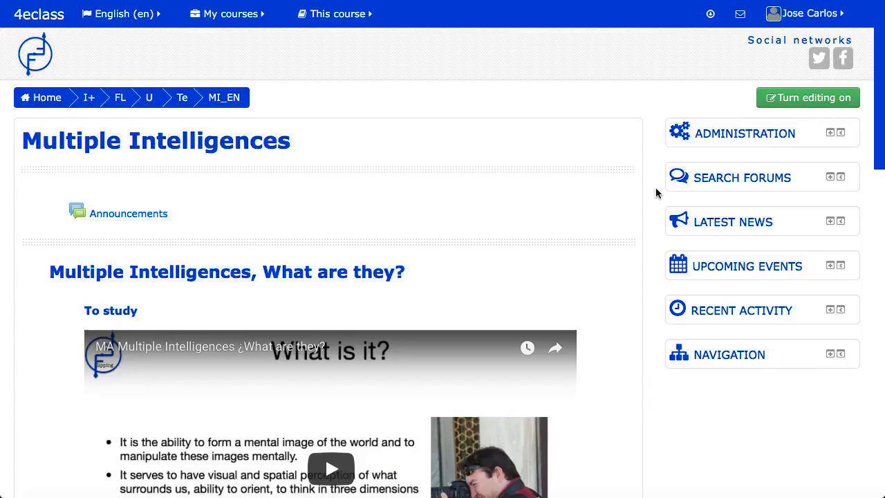
# Dock all six side blocks, then return Administration to the right column
pyautogui.click(841, 133)
pyautogui.click(841, 135)
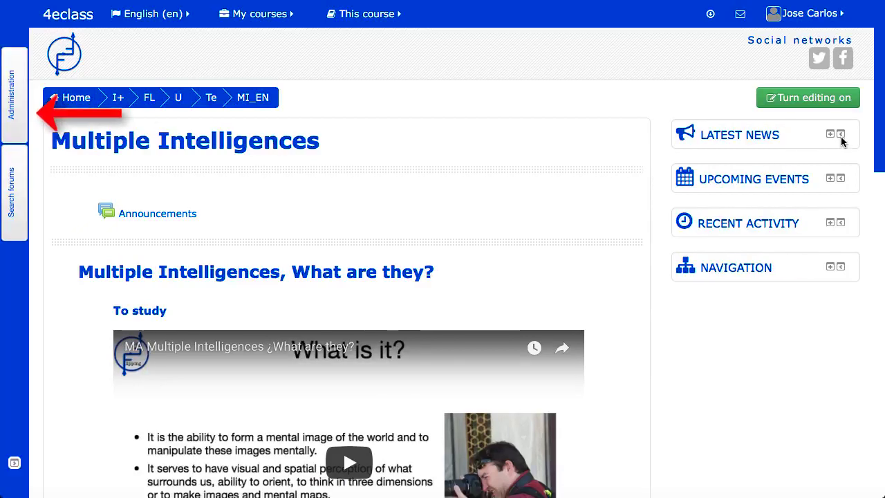
pyautogui.click(841, 134)
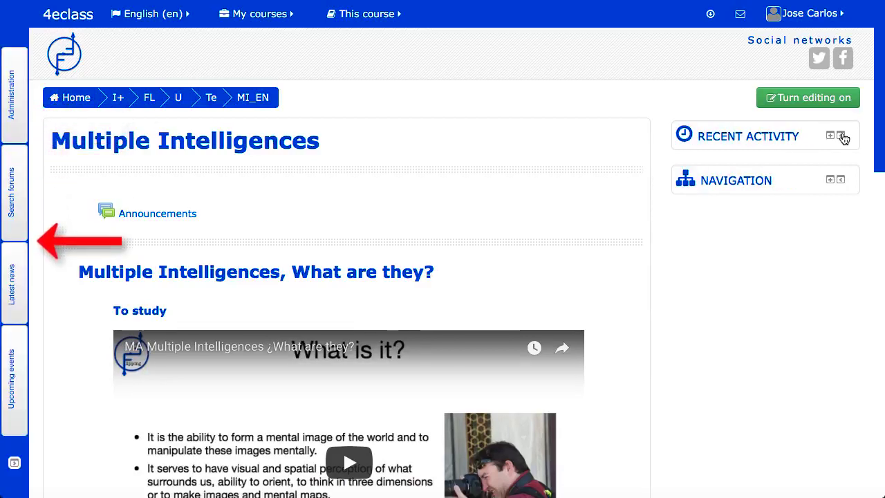
pyautogui.click(841, 136)
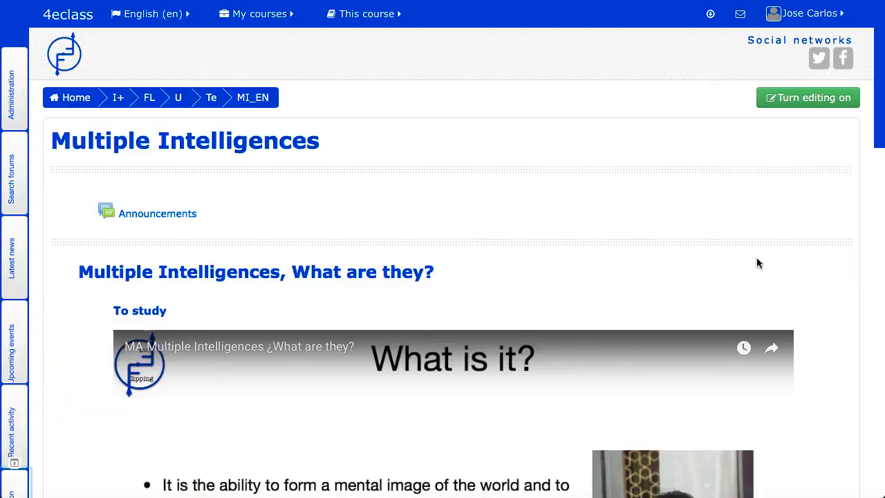
pyautogui.click(17, 83)
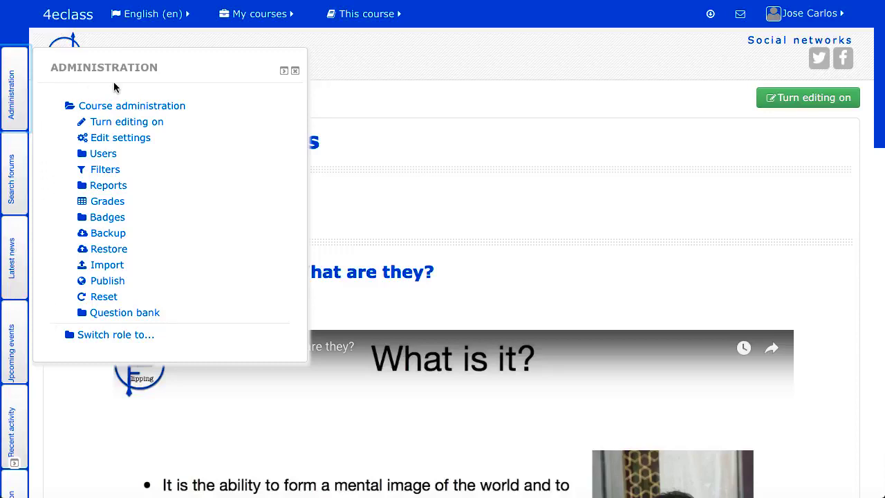
pyautogui.click(284, 71)
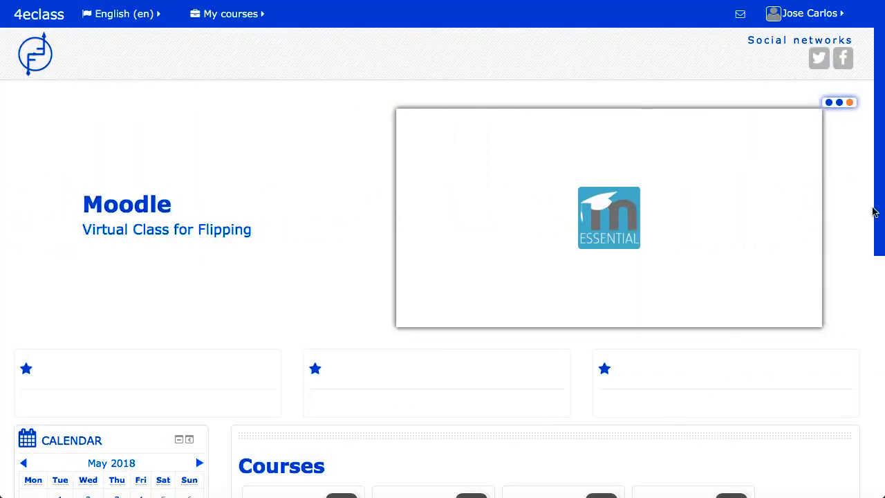
# Scroll the front page and advance the slideshow to the Camtasia slide
pyautogui.moveTo(877, 211)
pyautogui.mouseDown()
pyautogui.moveTo(868, 348)
pyautogui.moveTo(877, 411)
pyautogui.mouseUp()
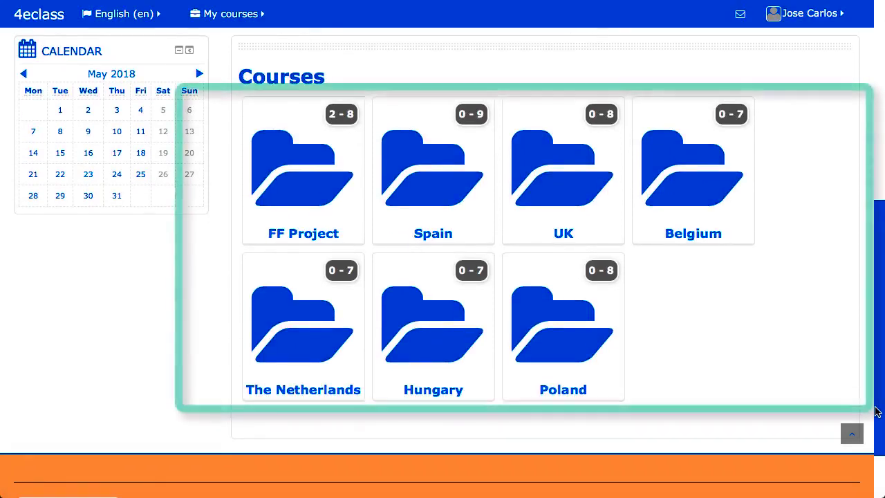
pyautogui.moveTo(877, 411); pyautogui.dragTo(880, 401)
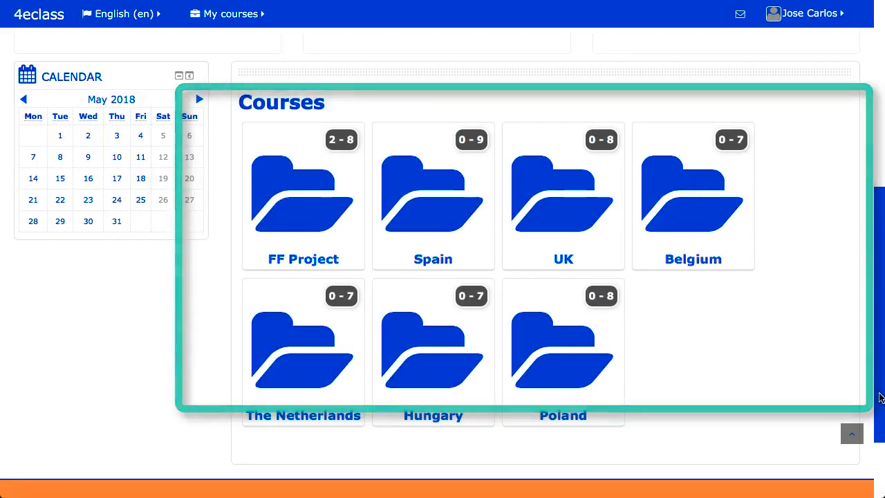
pyautogui.moveTo(880, 401)
pyautogui.mouseDown()
pyautogui.moveTo(854, 216)
pyautogui.moveTo(863, 182)
pyautogui.mouseUp()
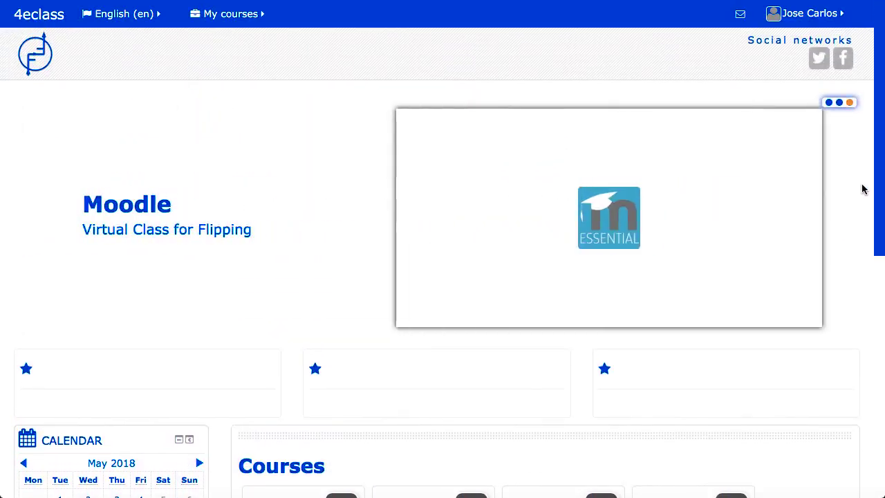
pyautogui.moveTo(608, 217)
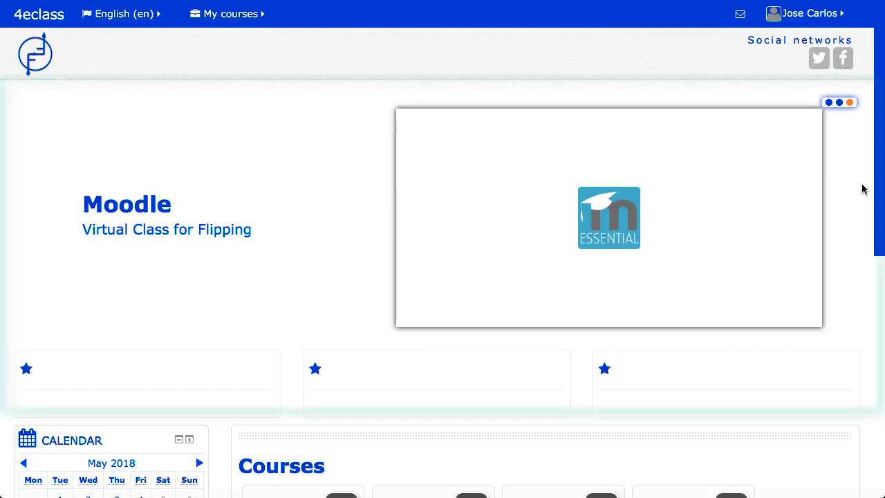
pyautogui.click(830, 197)
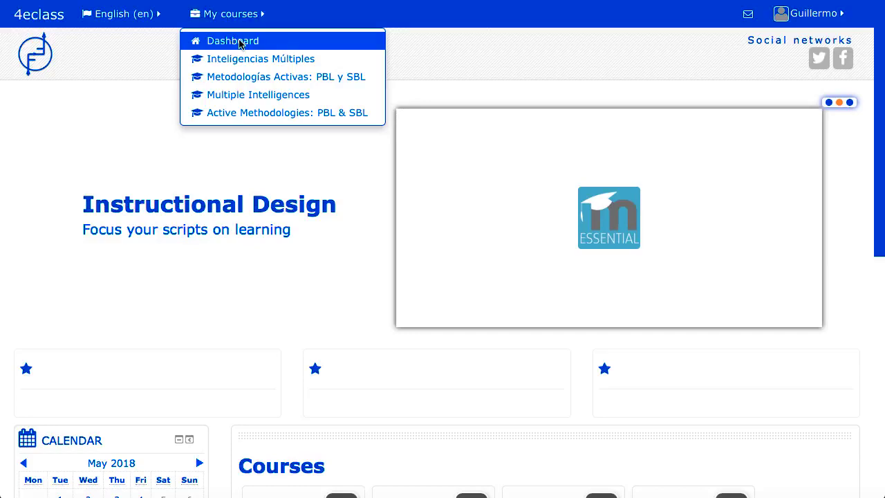
# Open the Dashboard with its course overview and private files
pyautogui.click(241, 44)
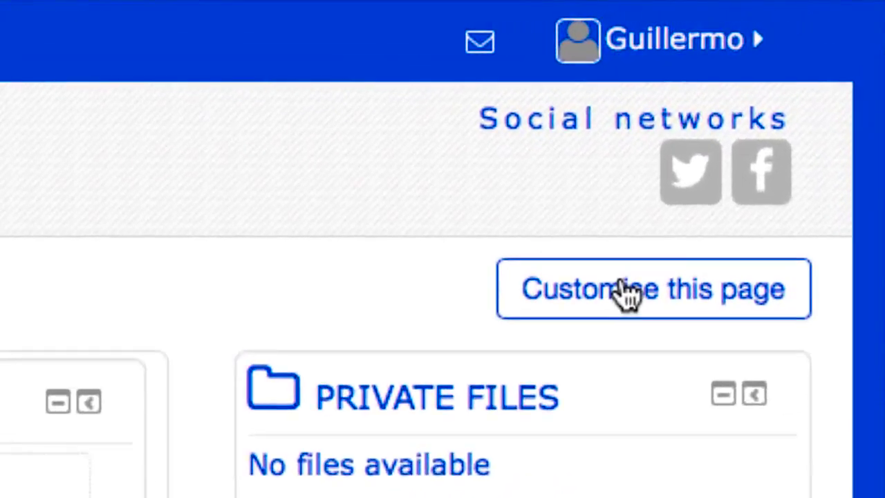
# Turn on Dashboard customisation and look over the course overview list
pyautogui.click(578, 329)
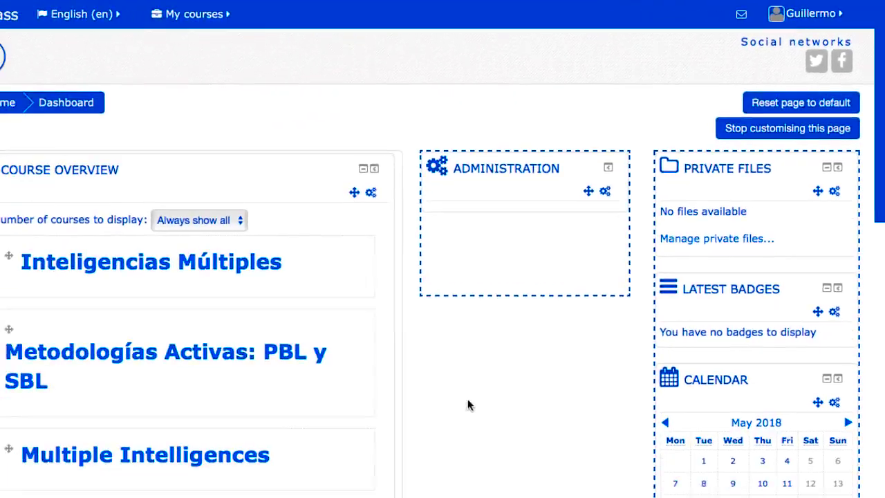
pyautogui.scroll(-4, 490, 382)
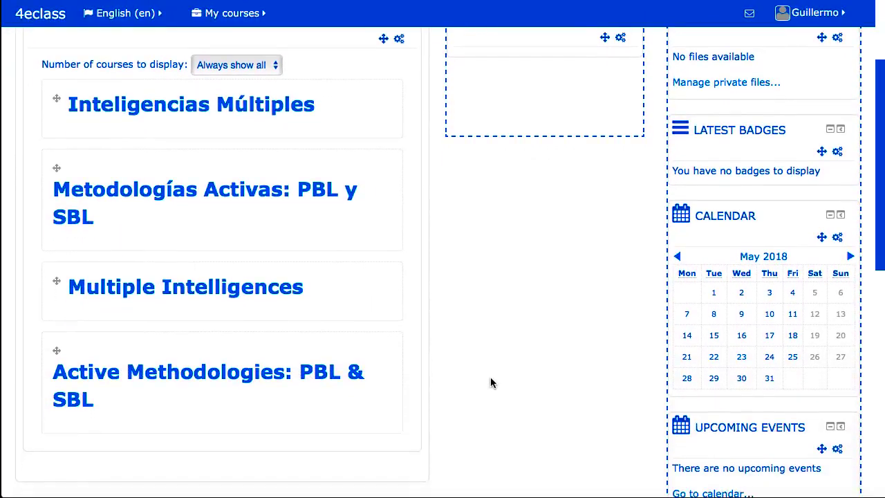
pyautogui.scroll(-2, 490, 378)
pyautogui.scroll(-2, 491, 378)
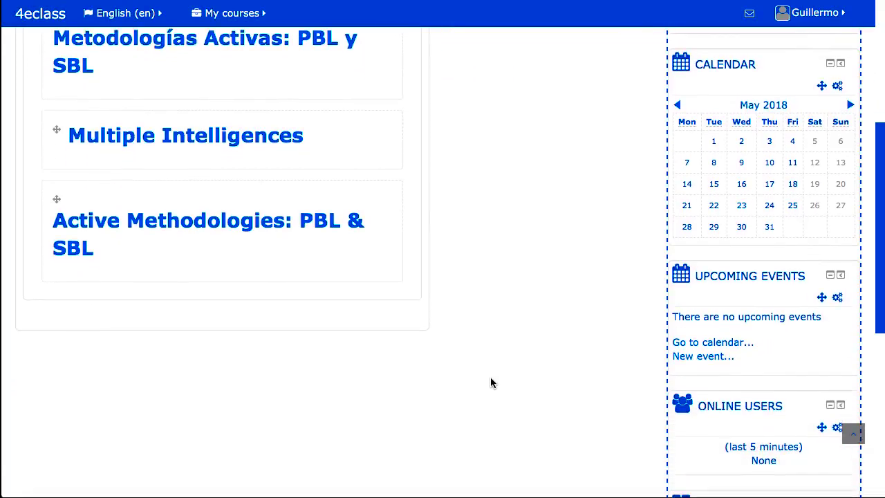
pyautogui.scroll(2, 490, 383)
pyautogui.scroll(2, 490, 382)
pyautogui.scroll(1, 491, 383)
pyautogui.scroll(-1, 490, 382)
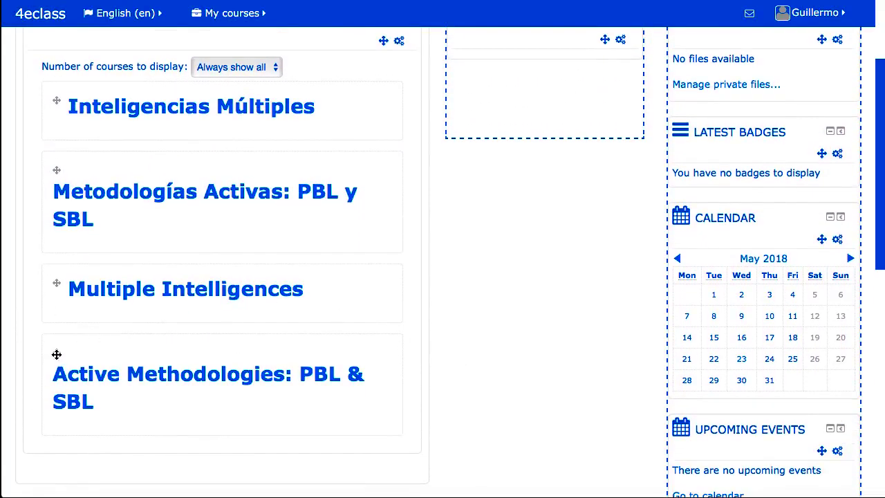
# Move Active Methodologies: PBL & SBL above Multiple Intelligences, then back to last place
pyautogui.moveTo(59, 354); pyautogui.dragTo(61, 280)
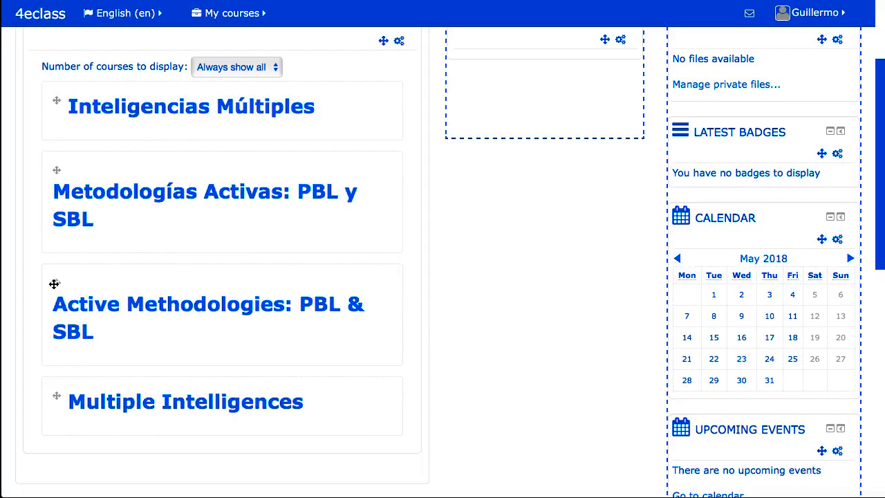
pyautogui.moveTo(54, 284); pyautogui.dragTo(45, 402)
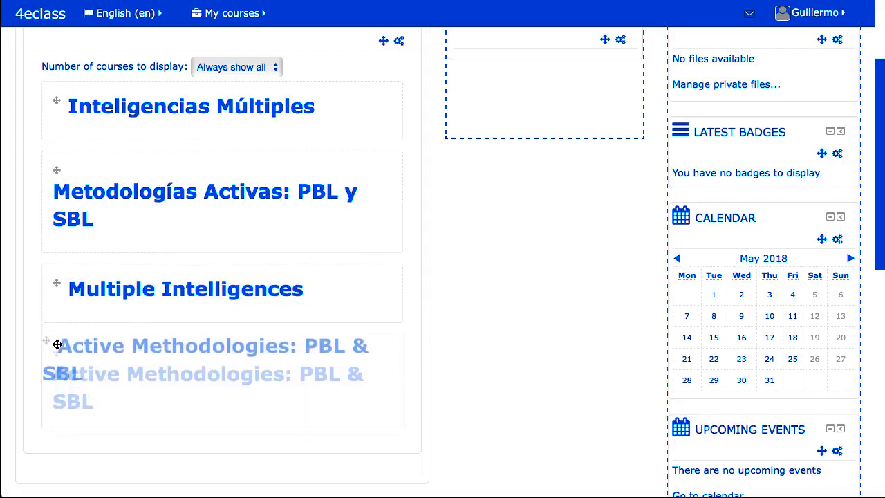
pyautogui.moveTo(56, 362); pyautogui.dragTo(56, 349)
pyautogui.scroll(2, 481, 299)
pyautogui.scroll(3, 480, 299)
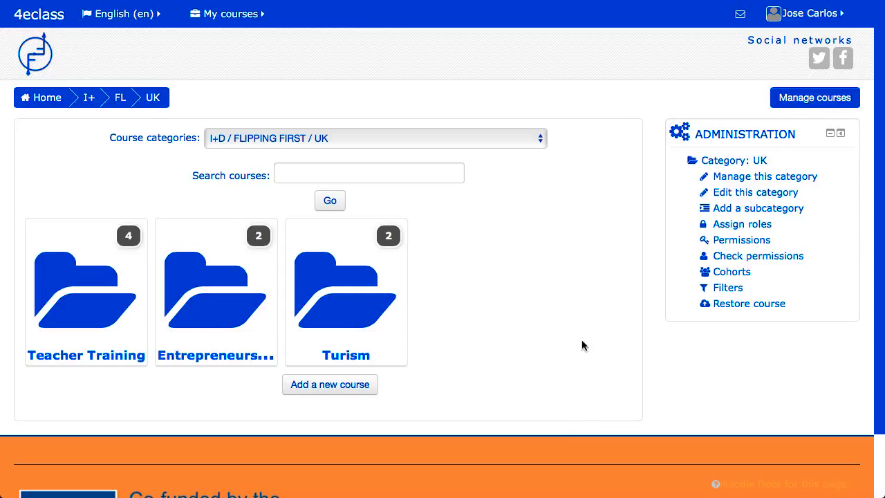
# Browse the FLIPPING FIRST UK category and Teacher Training, then show the enrolled courses list
pyautogui.click(541, 141)
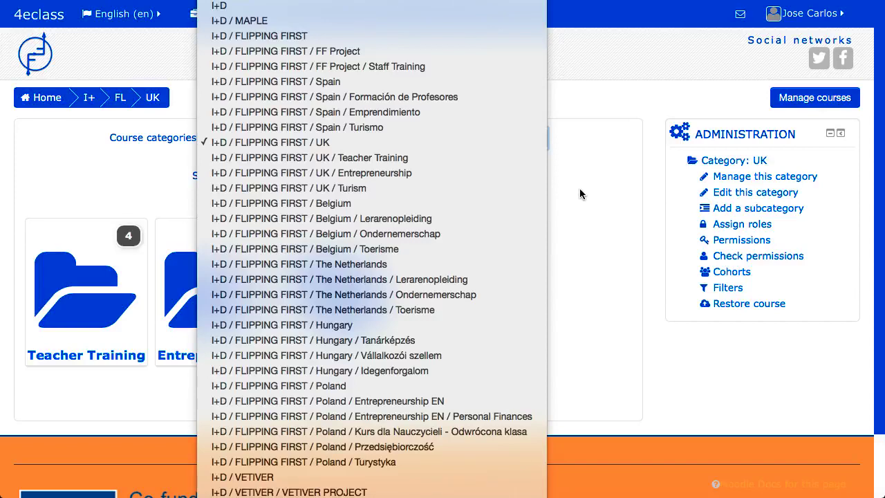
pyautogui.click(583, 261)
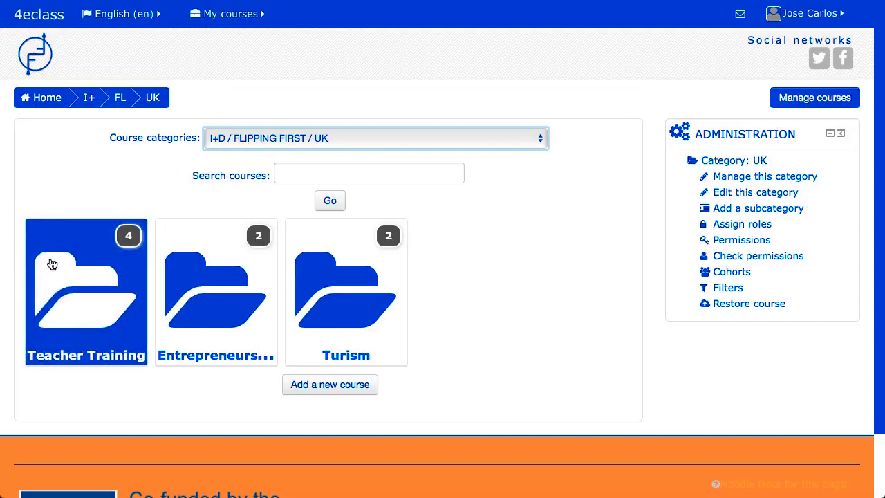
pyautogui.click(107, 306)
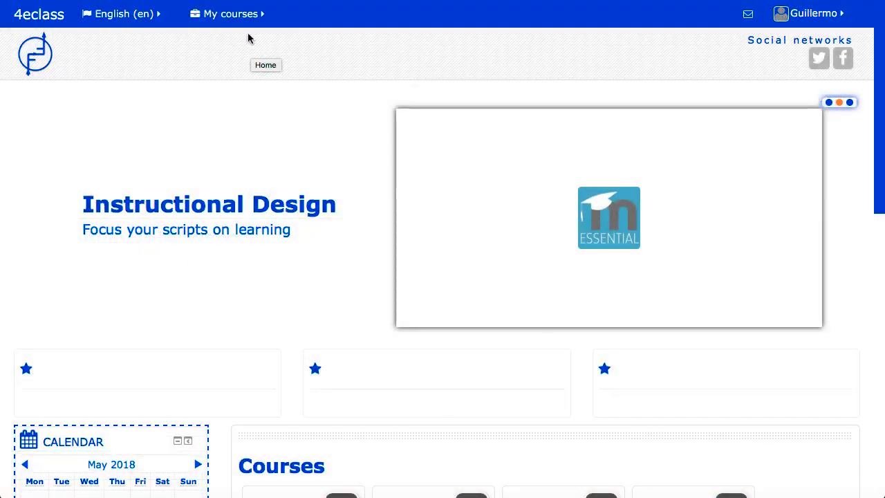
pyautogui.click(237, 16)
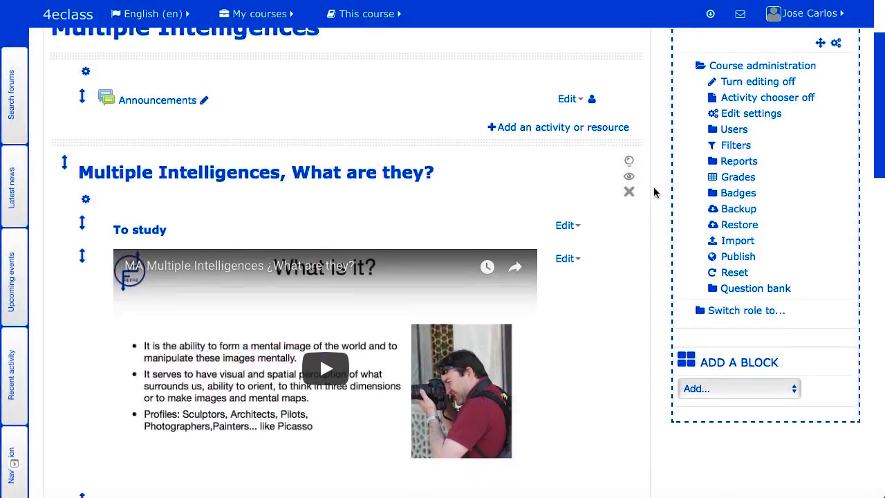
# Scroll the course page to find Survey about Intelligence under Activities for the classroom
pyautogui.scroll(-2, 655, 192)
pyautogui.scroll(-1, 655, 193)
pyautogui.scroll(-1, 655, 193)
pyautogui.scroll(-2, 655, 193)
pyautogui.scroll(-2, 655, 192)
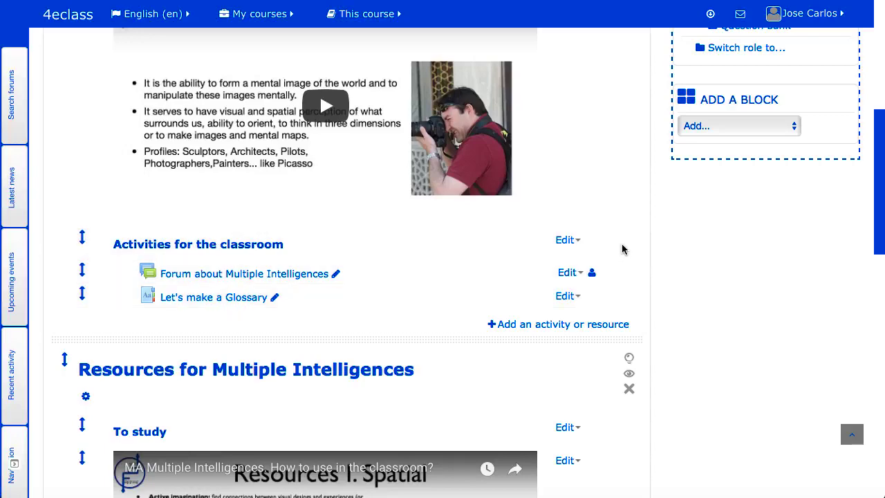
pyautogui.scroll(-1, 658, 251)
pyautogui.scroll(-3, 657, 251)
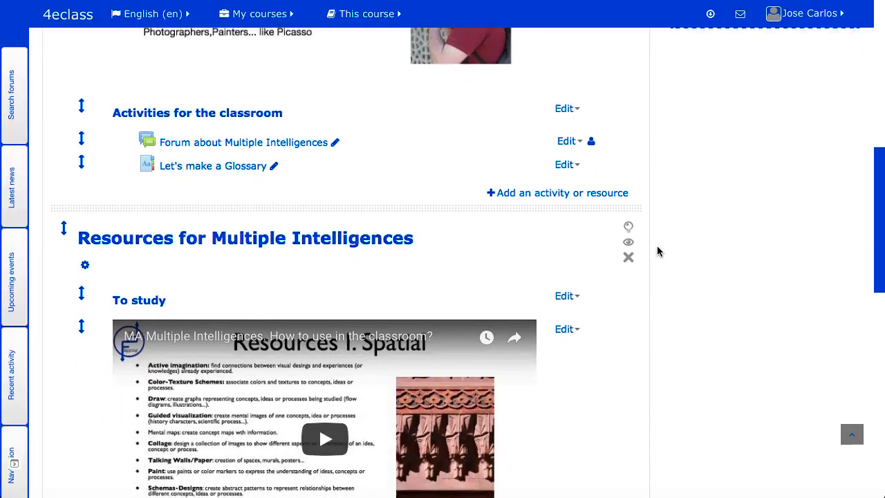
pyautogui.scroll(3, 658, 251)
pyautogui.scroll(2, 658, 251)
pyautogui.scroll(3, 661, 251)
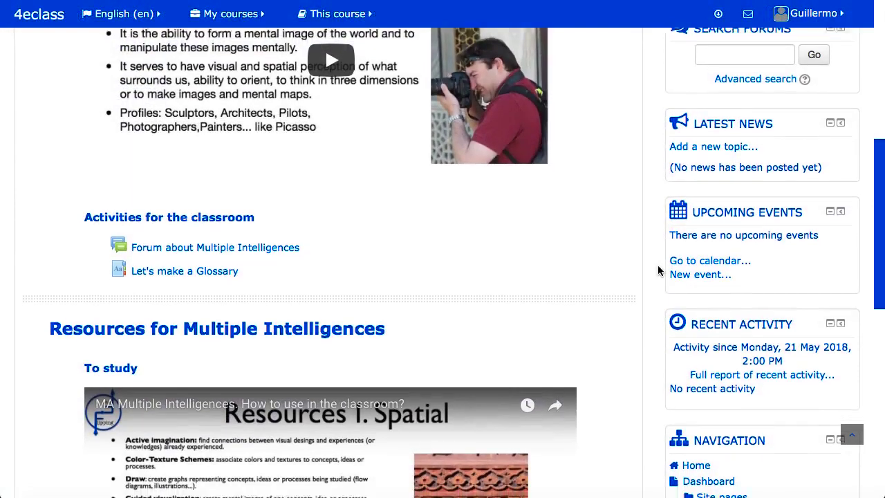
pyautogui.scroll(-4, 658, 270)
pyautogui.scroll(-2, 658, 270)
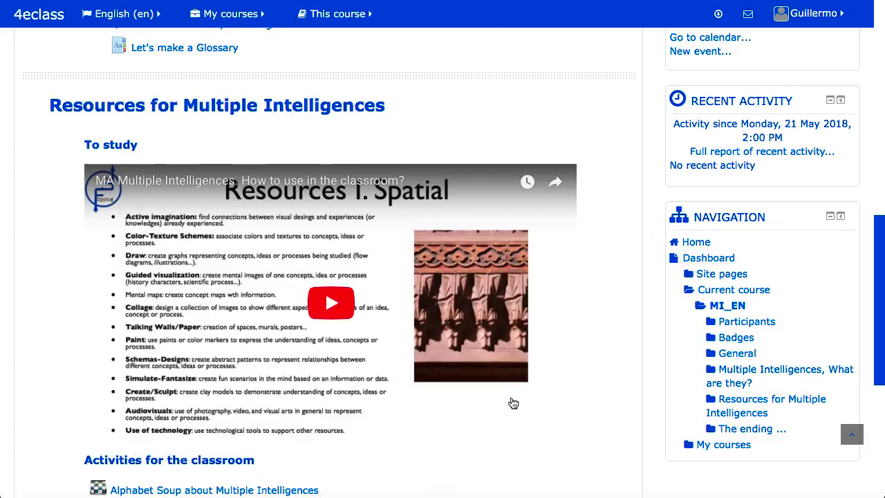
pyautogui.scroll(-5, 42, 376)
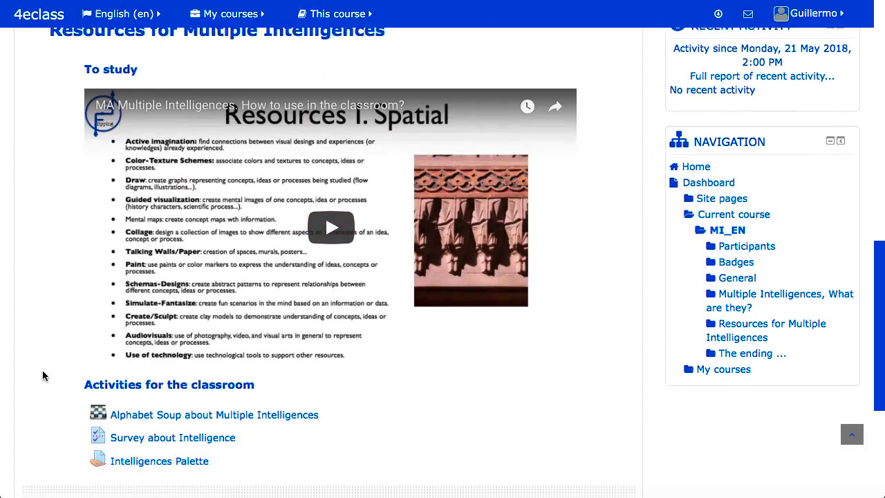
pyautogui.scroll(1, 42, 371)
pyautogui.scroll(4, 43, 371)
pyautogui.scroll(5, 42, 371)
pyautogui.scroll(2, 42, 372)
pyautogui.scroll(2, 42, 376)
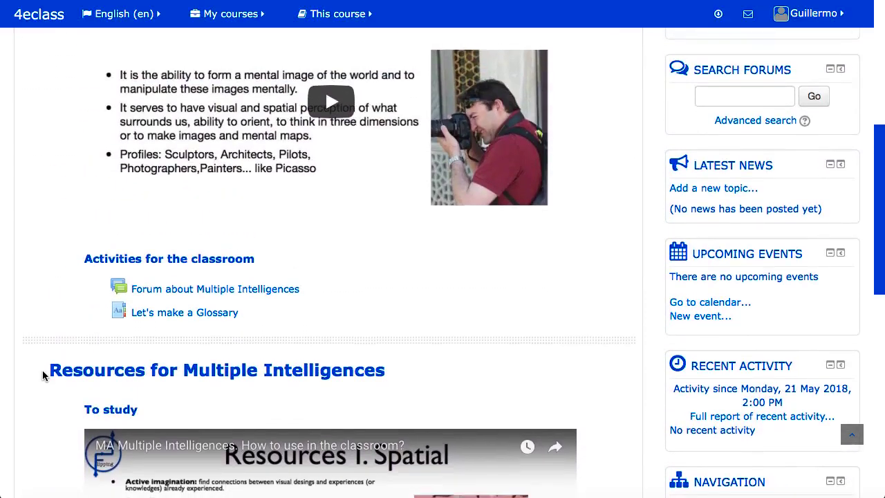
pyautogui.scroll(2, 42, 375)
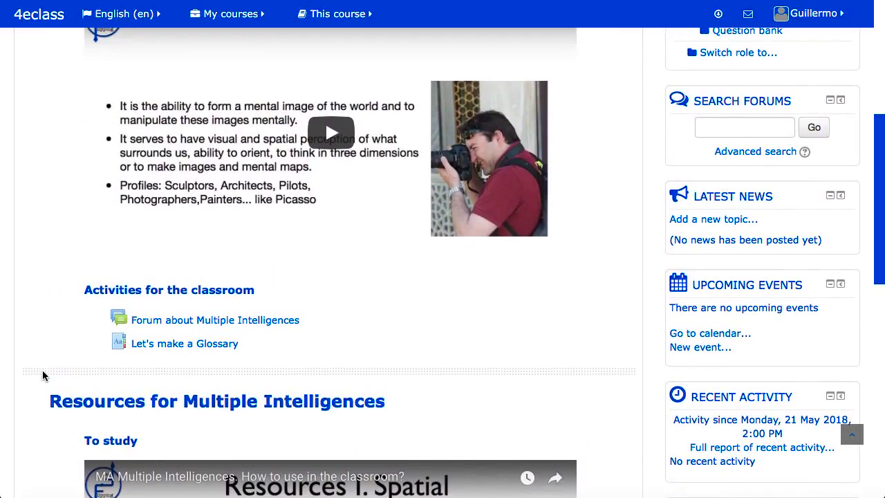
pyautogui.scroll(-2, 42, 375)
pyautogui.scroll(-6, 42, 375)
pyautogui.scroll(-2, 43, 376)
pyautogui.scroll(-3, 42, 375)
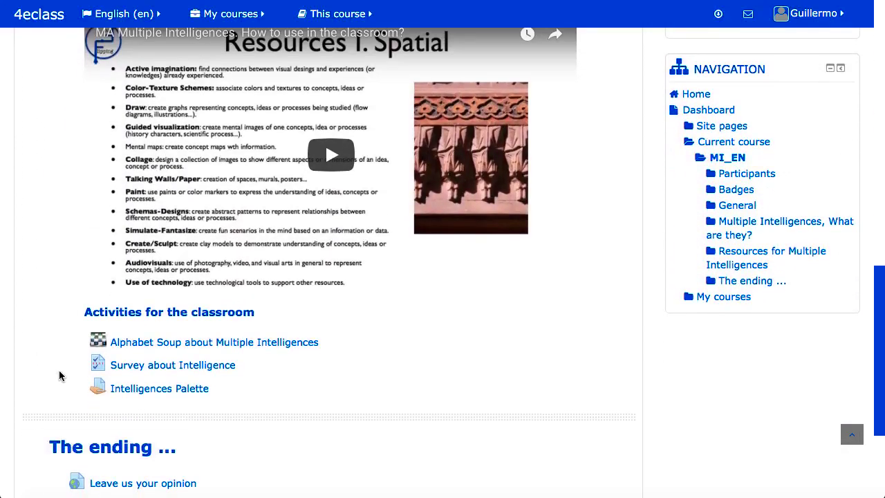
# Open the Survey about Intelligence and skim its 'Answer the questions' form
pyautogui.click(145, 368)
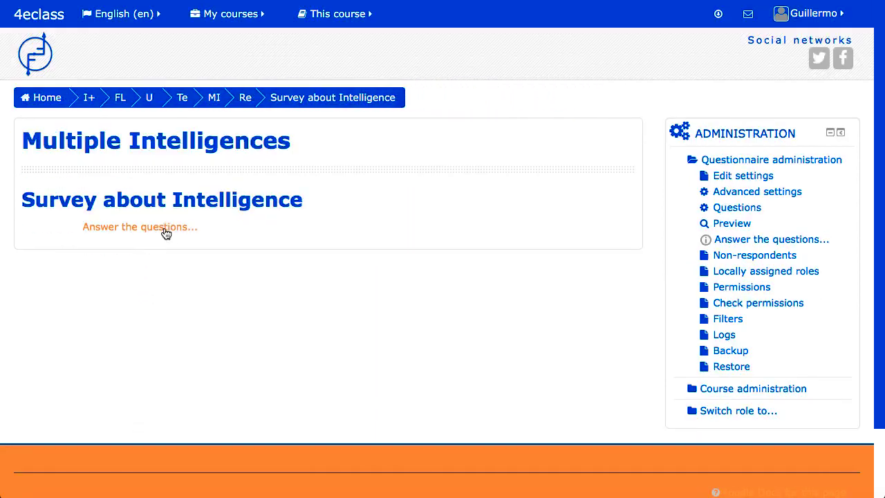
pyautogui.click(164, 228)
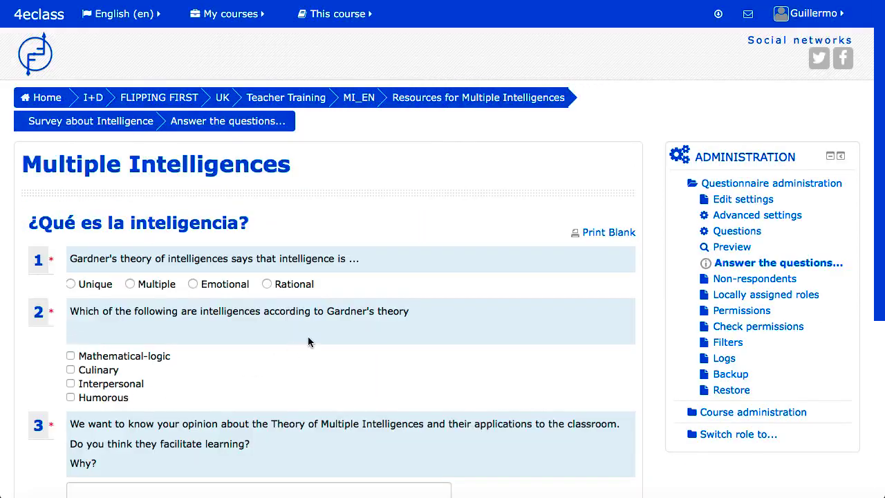
pyautogui.scroll(-5, 328, 325)
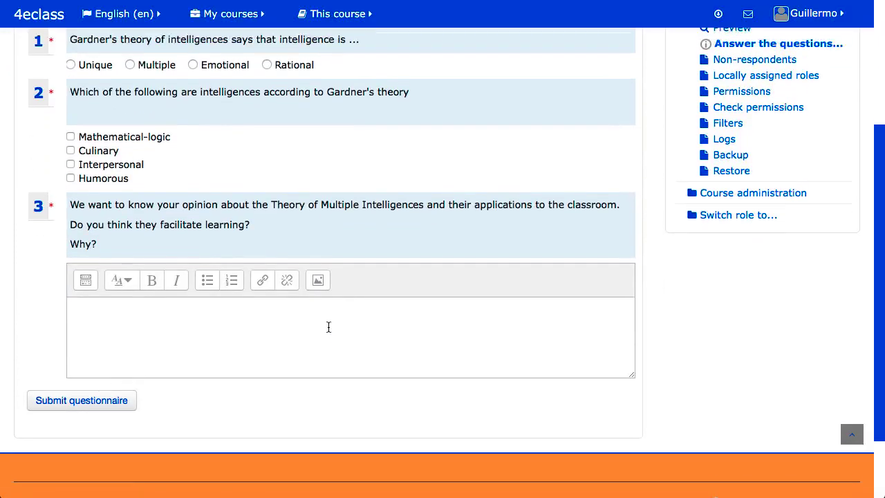
pyautogui.scroll(4, 329, 327)
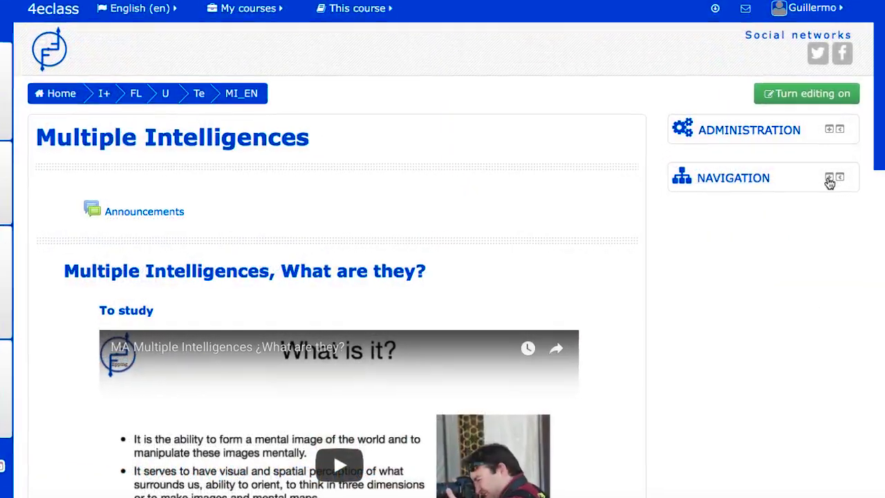
# Expand the site Navigation tree and the course Administration options
pyautogui.click(831, 182)
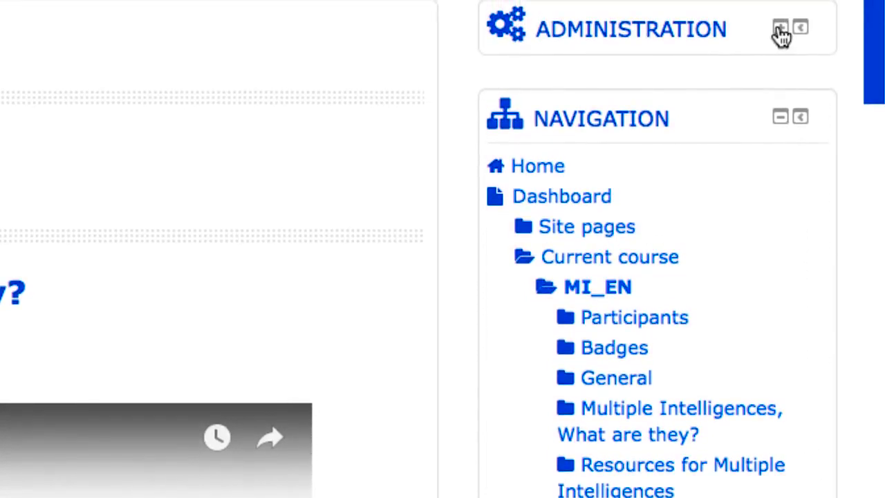
pyautogui.click(780, 29)
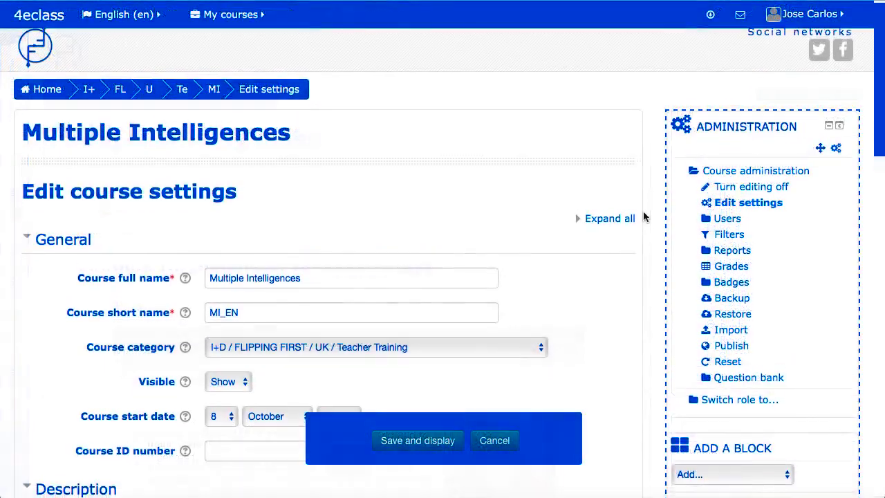
pyautogui.scroll(-1, 643, 217)
pyautogui.scroll(-2, 643, 216)
pyautogui.scroll(-1, 643, 217)
pyautogui.scroll(-4, 644, 216)
pyautogui.scroll(-2, 644, 216)
pyautogui.scroll(-2, 643, 217)
pyautogui.scroll(-1, 644, 217)
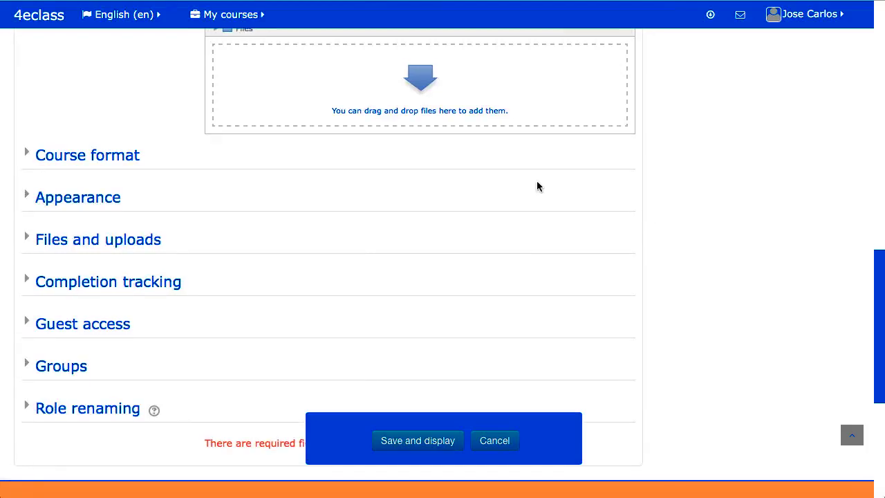
pyautogui.click(110, 156)
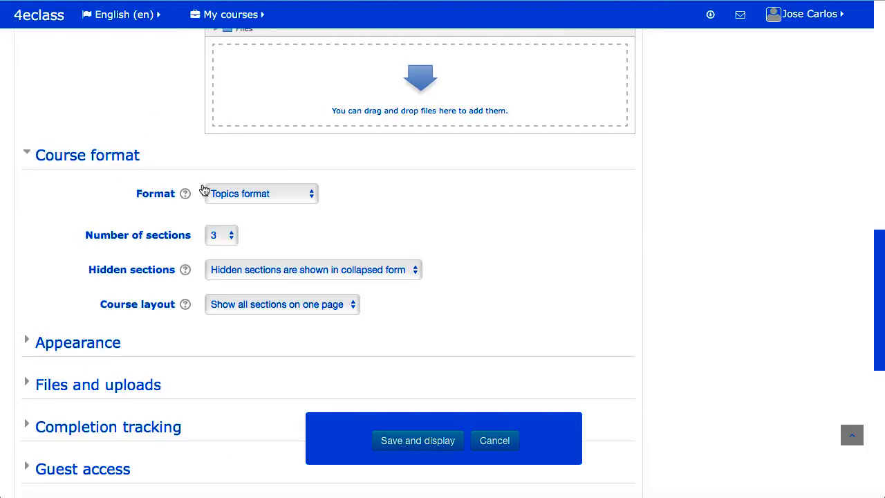
pyautogui.click(308, 195)
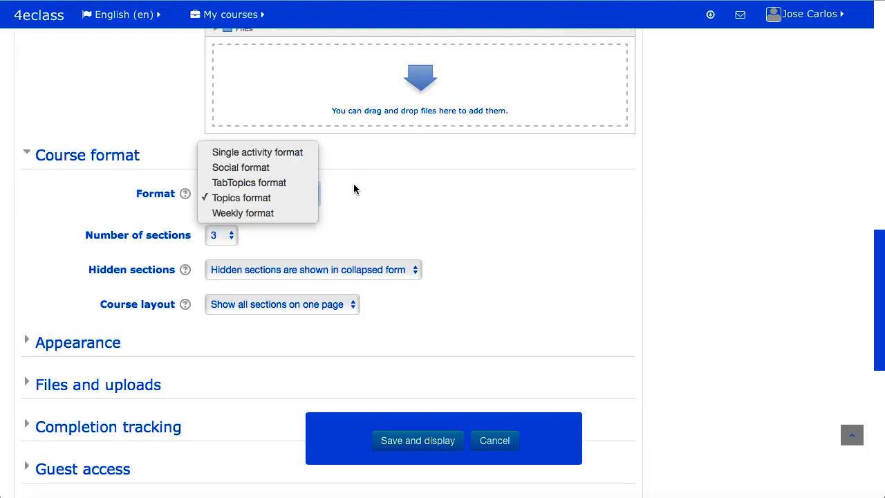
pyautogui.click(229, 238)
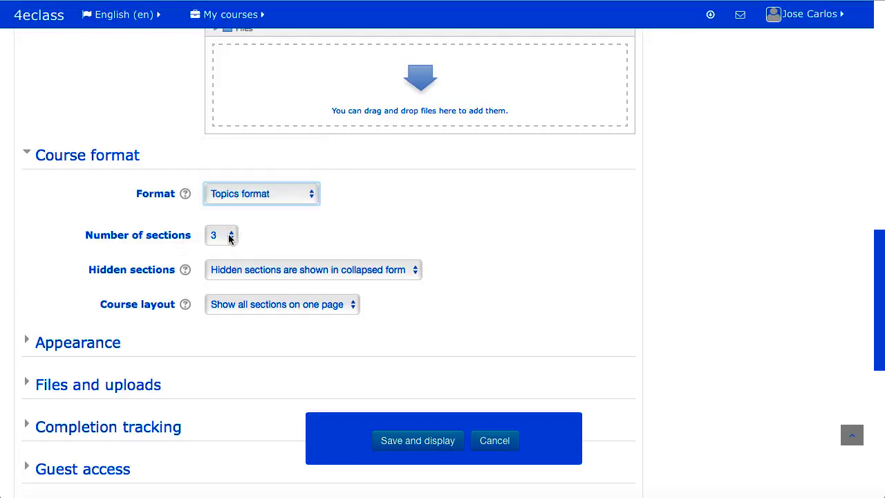
pyautogui.click(219, 236)
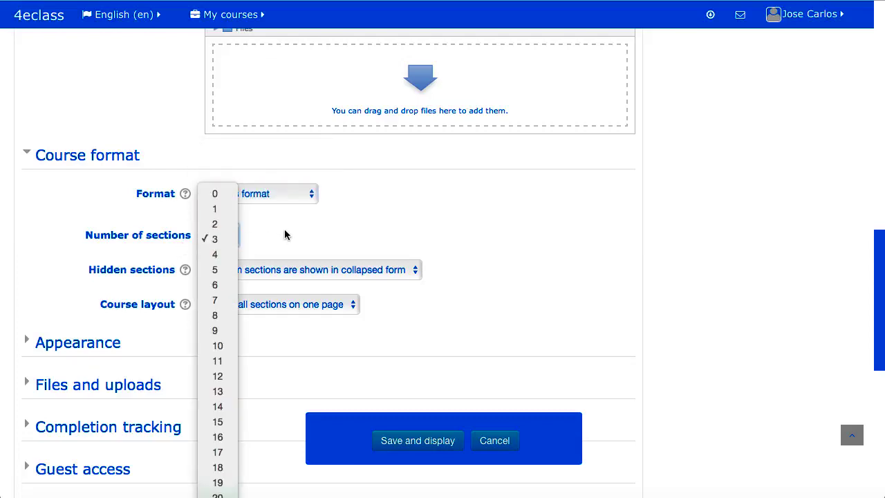
pyautogui.click(401, 246)
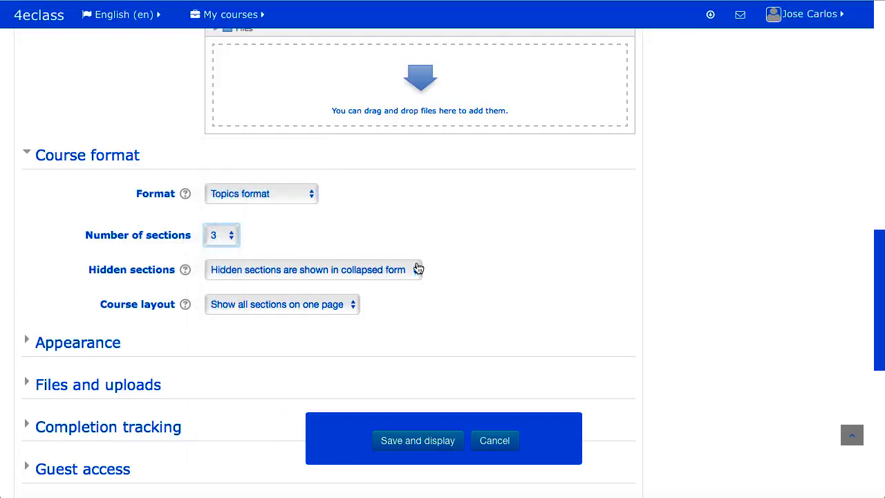
pyautogui.click(402, 273)
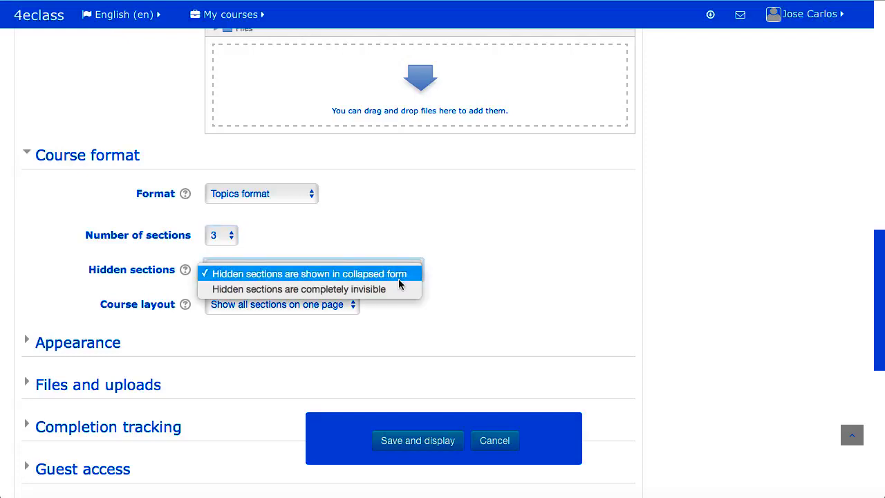
pyautogui.click(504, 299)
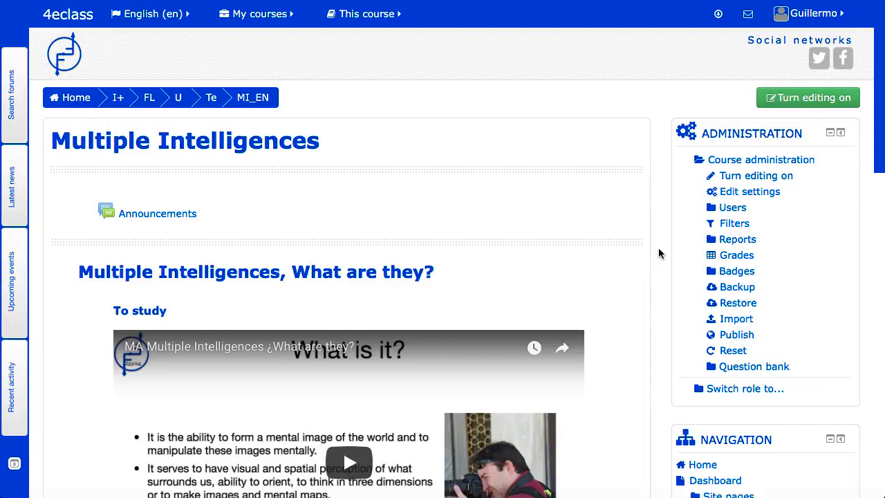
# Turn editing on for the Multiple Intelligences course and scroll through its sections
pyautogui.click(797, 98)
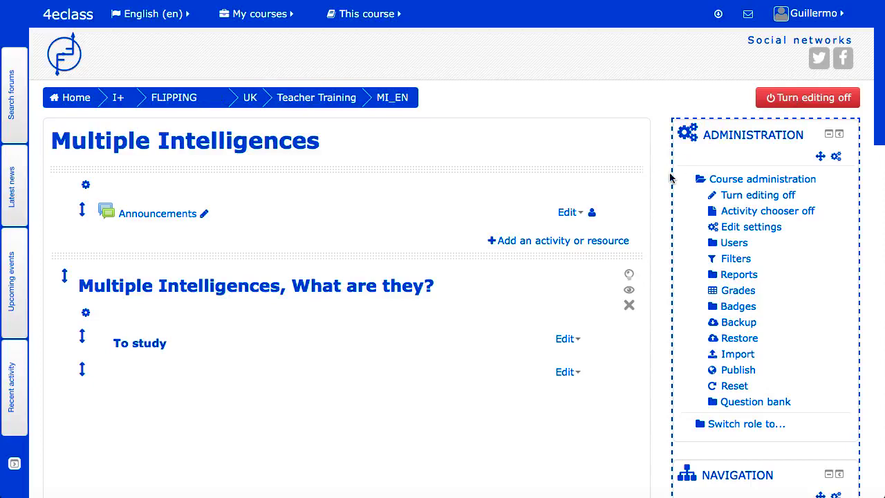
pyautogui.scroll(-2, 644, 244)
pyautogui.scroll(-5, 644, 244)
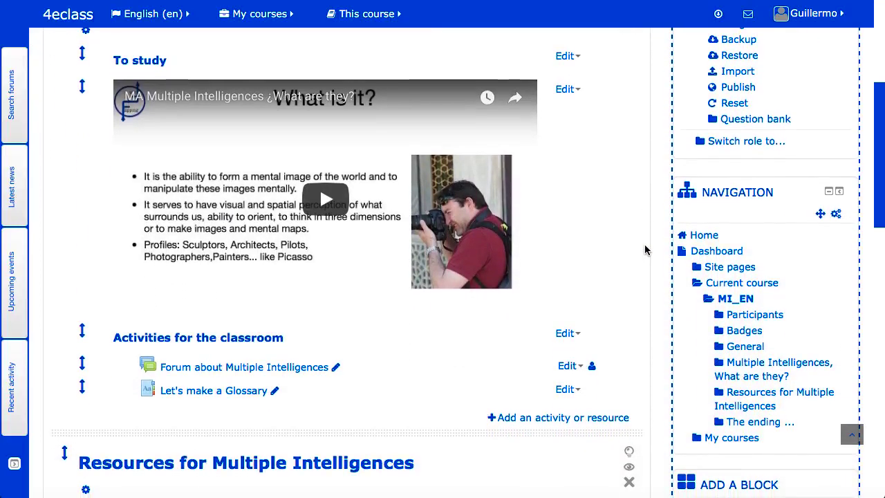
pyautogui.scroll(-1, 645, 245)
pyautogui.scroll(-2, 645, 245)
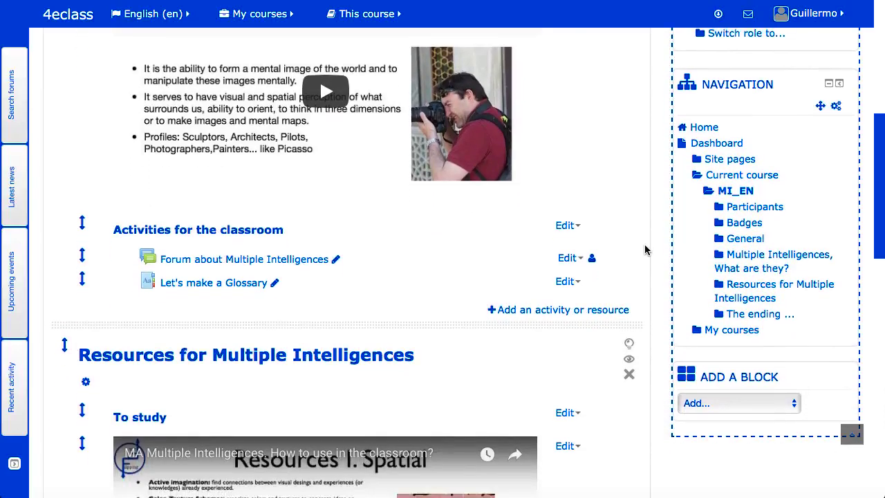
pyautogui.scroll(-1, 645, 249)
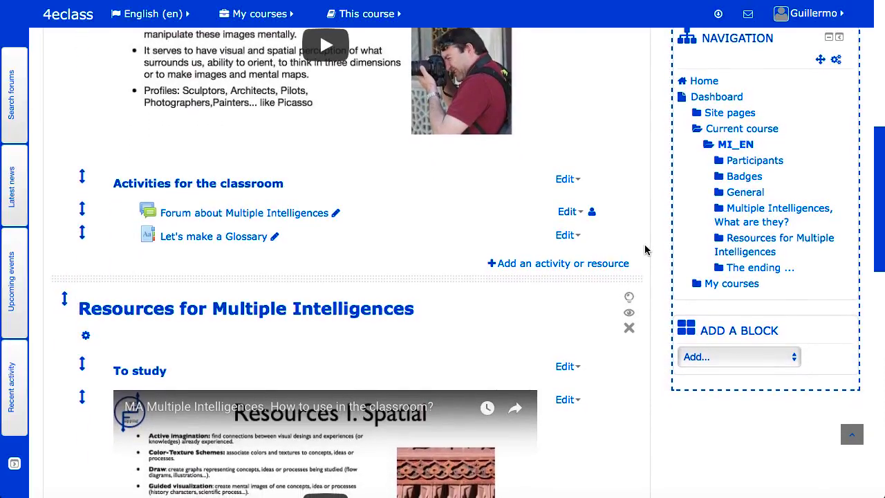
pyautogui.scroll(-1, 645, 249)
pyautogui.scroll(-1, 645, 249)
pyautogui.scroll(-1, 645, 249)
pyautogui.scroll(-1, 644, 249)
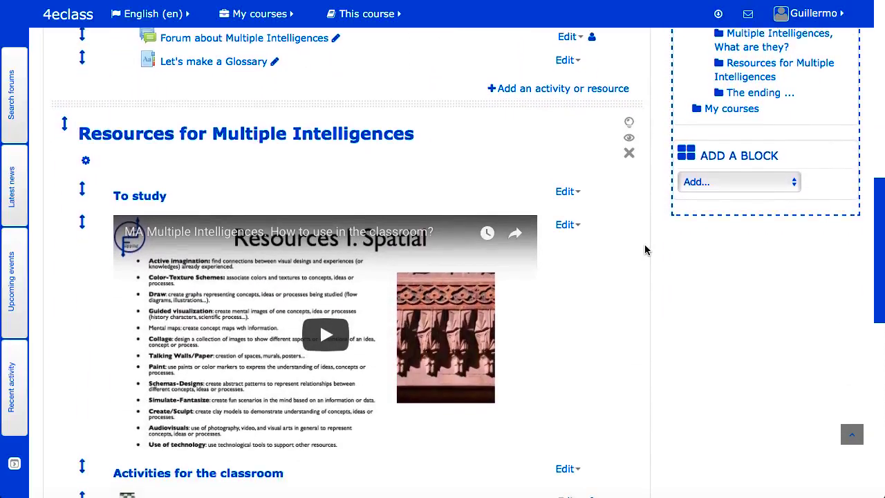
pyautogui.scroll(-1, 645, 249)
pyautogui.scroll(-1, 645, 249)
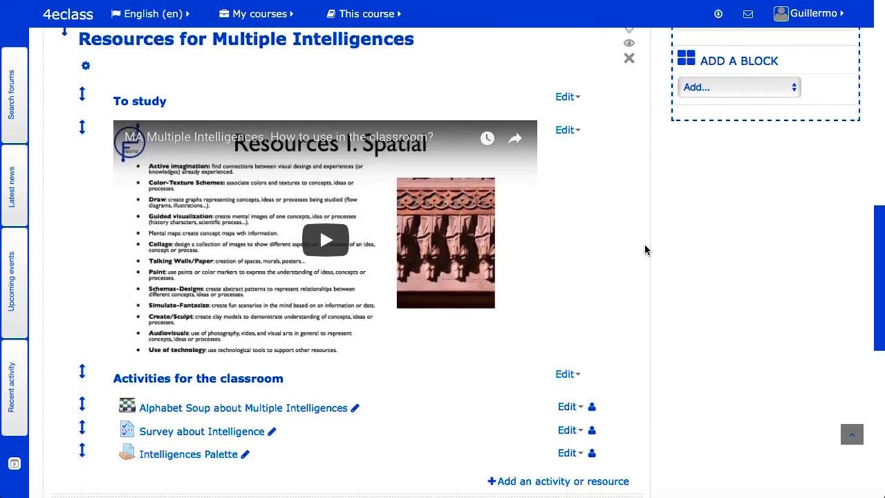
pyautogui.scroll(1, 644, 250)
pyautogui.scroll(1, 645, 250)
pyautogui.scroll(1, 645, 249)
pyautogui.scroll(1, 644, 249)
pyautogui.scroll(2, 645, 249)
pyautogui.scroll(1, 645, 250)
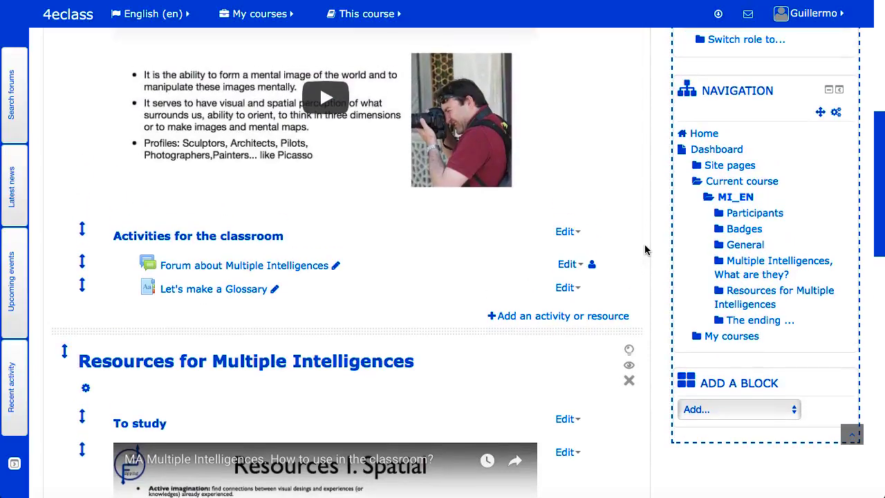
pyautogui.scroll(2, 645, 249)
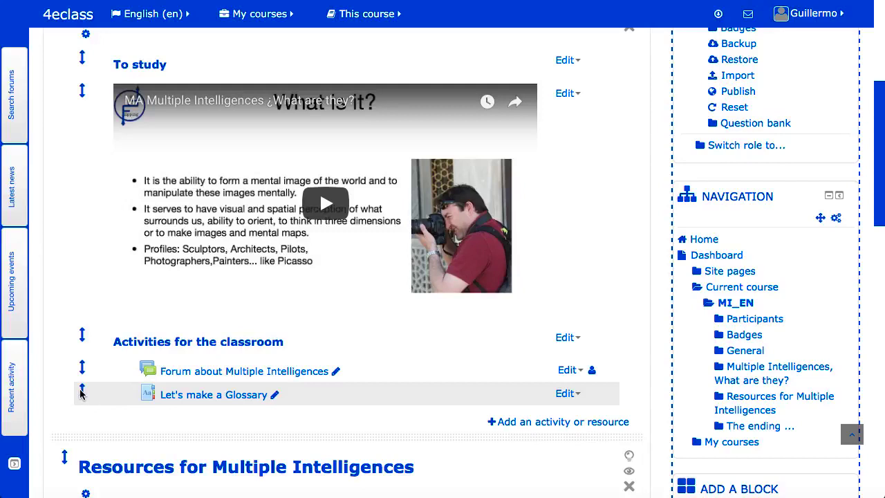
# Drag Let's make a Glossary above the forum, then return it below the forum
pyautogui.moveTo(80, 390); pyautogui.dragTo(81, 365)
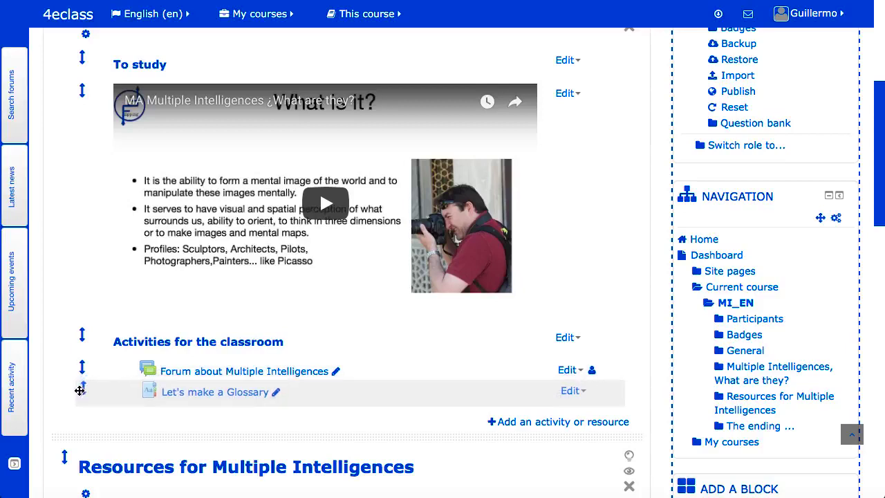
pyautogui.moveTo(82, 363); pyautogui.dragTo(81, 393)
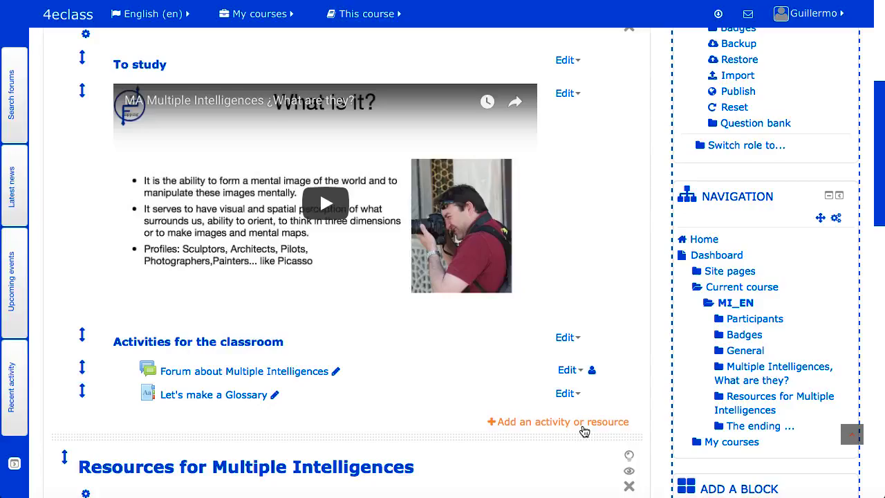
# Choose Glossary in the activity chooser for the classroom activities and add it
pyautogui.click(585, 428)
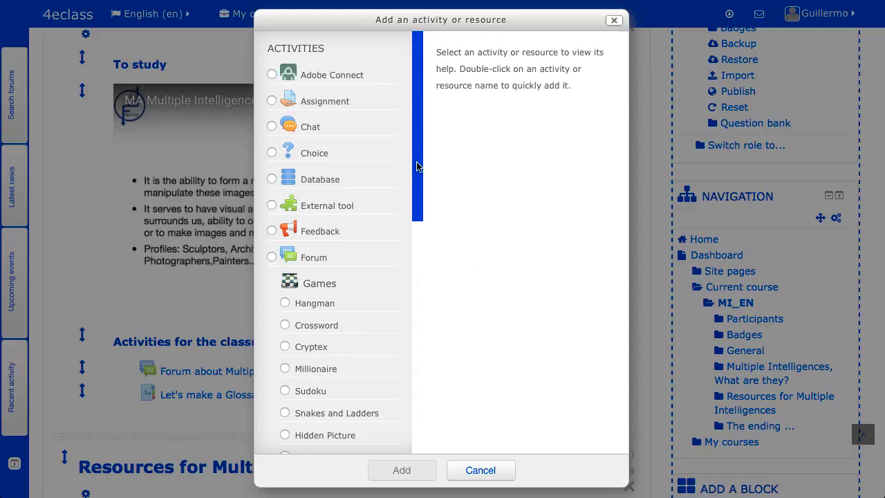
pyautogui.moveTo(417, 166); pyautogui.dragTo(422, 313)
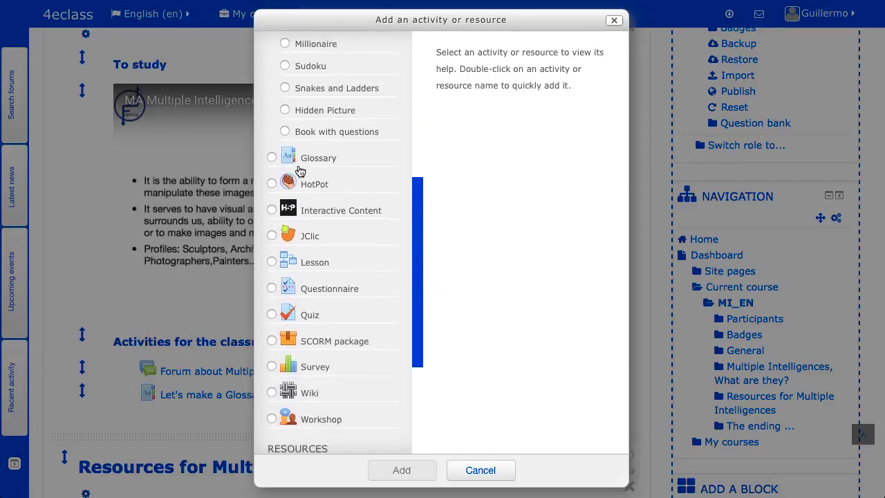
pyautogui.click(271, 159)
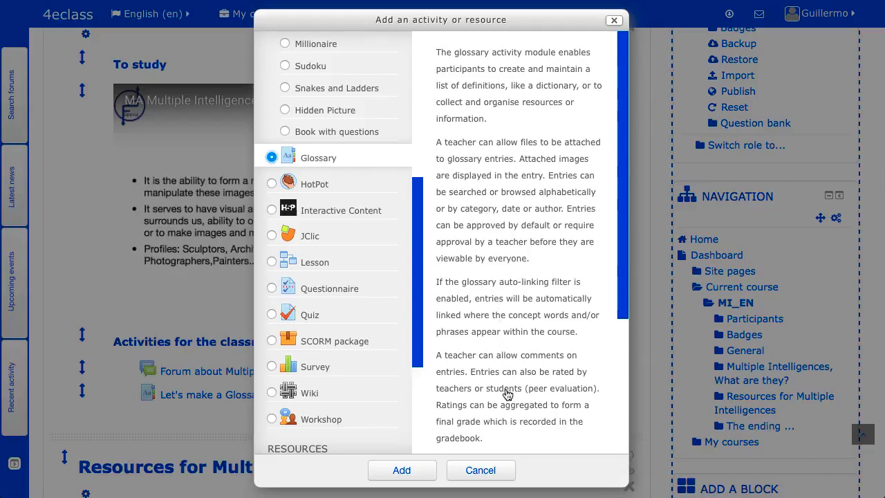
pyautogui.click(406, 472)
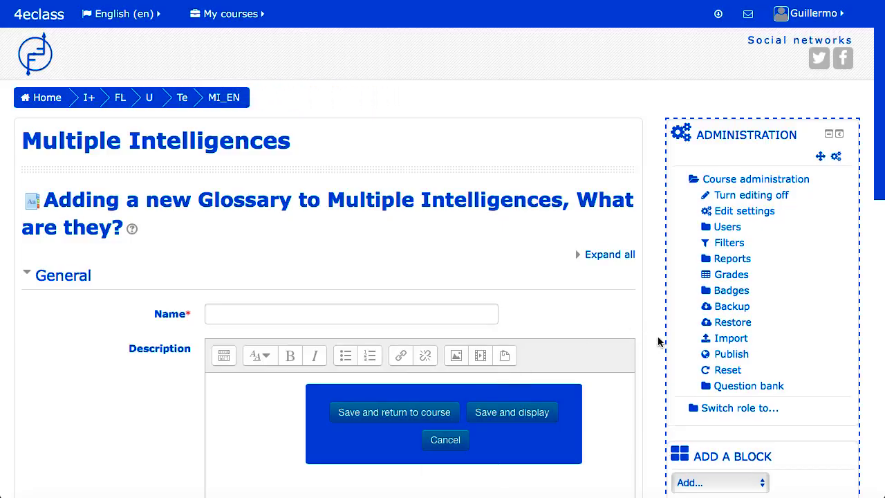
# Scroll down through the Adding a new Glossary form and back to the top
pyautogui.scroll(-2, 657, 341)
pyautogui.scroll(-2, 658, 341)
pyautogui.scroll(-1, 657, 341)
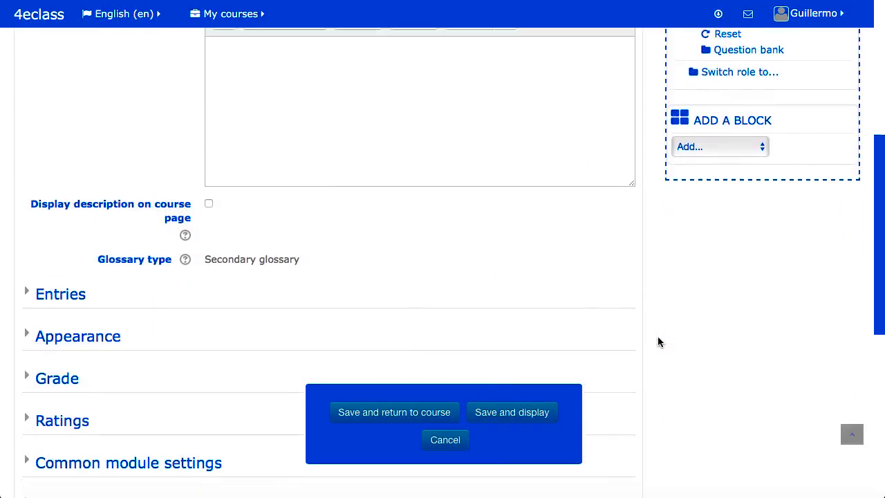
pyautogui.scroll(-3, 658, 341)
pyautogui.scroll(-3, 658, 341)
pyautogui.scroll(4, 658, 341)
pyautogui.scroll(2, 658, 341)
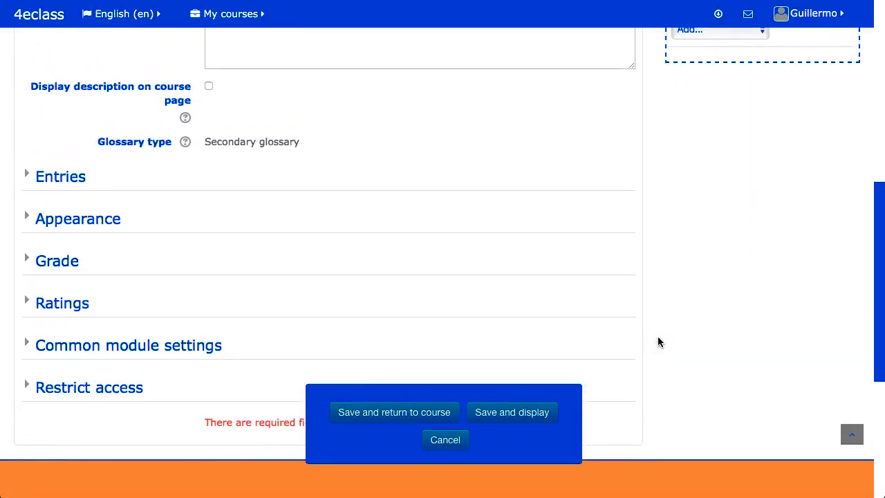
pyautogui.scroll(3, 657, 341)
pyautogui.scroll(4, 658, 341)
pyautogui.scroll(1, 658, 340)
pyautogui.scroll(3, 658, 340)
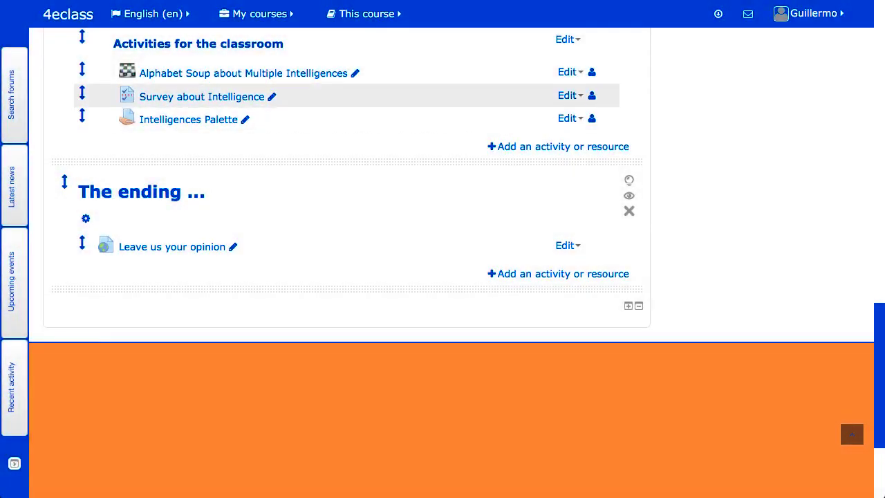
pyautogui.moveTo(83, 93)
pyautogui.mouseDown()
pyautogui.moveTo(85, 233)
pyautogui.moveTo(81, 89)
pyautogui.mouseUp()
pyautogui.scroll(3, 320, 144)
pyautogui.scroll(3, 320, 145)
pyautogui.scroll(2, 319, 144)
pyautogui.scroll(4, 320, 145)
pyautogui.scroll(3, 346, 262)
pyautogui.scroll(1, 345, 263)
pyautogui.scroll(4, 346, 263)
pyautogui.scroll(1, 345, 263)
pyautogui.scroll(3, 346, 263)
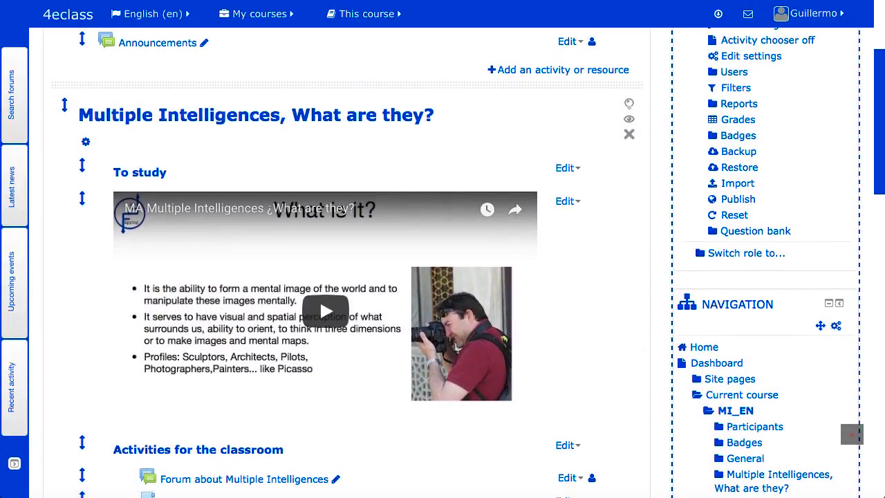
pyautogui.scroll(2, 346, 263)
pyautogui.scroll(1, 346, 263)
pyautogui.scroll(1, 654, 379)
pyautogui.scroll(1, 654, 379)
pyautogui.scroll(-2, 654, 379)
pyautogui.scroll(-2, 654, 379)
pyautogui.scroll(-3, 654, 379)
pyautogui.scroll(-1, 654, 379)
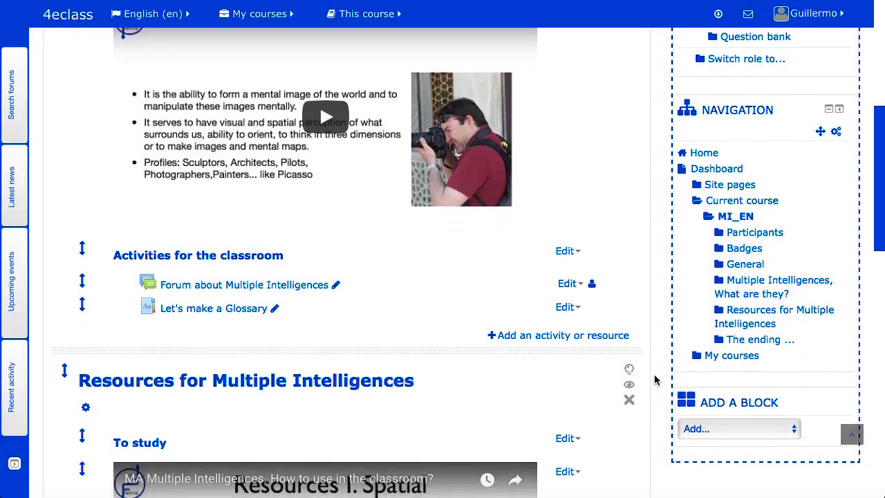
pyautogui.scroll(-1, 654, 379)
pyautogui.scroll(-2, 654, 379)
pyautogui.scroll(-1, 656, 380)
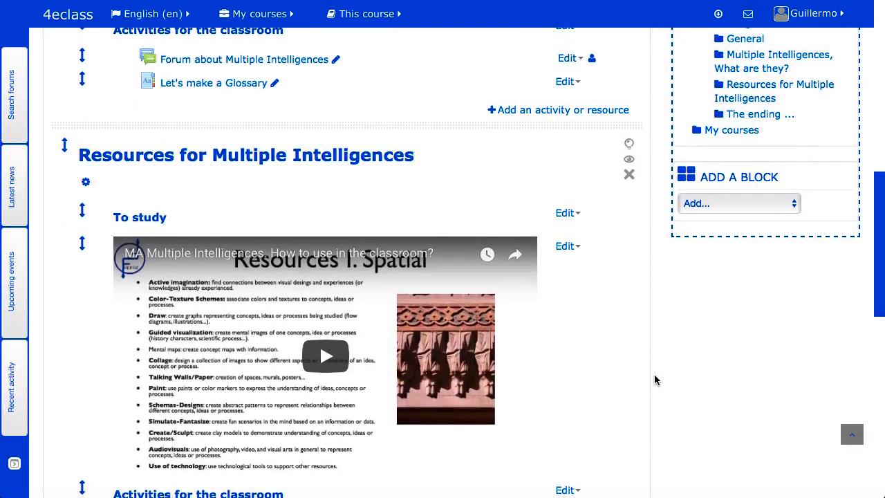
pyautogui.scroll(-1, 656, 380)
pyautogui.scroll(-1, 656, 380)
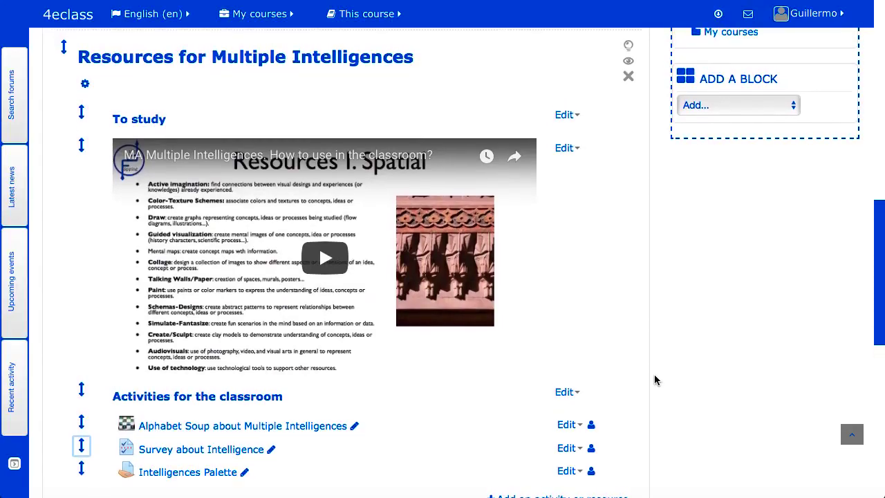
pyautogui.scroll(3, 656, 380)
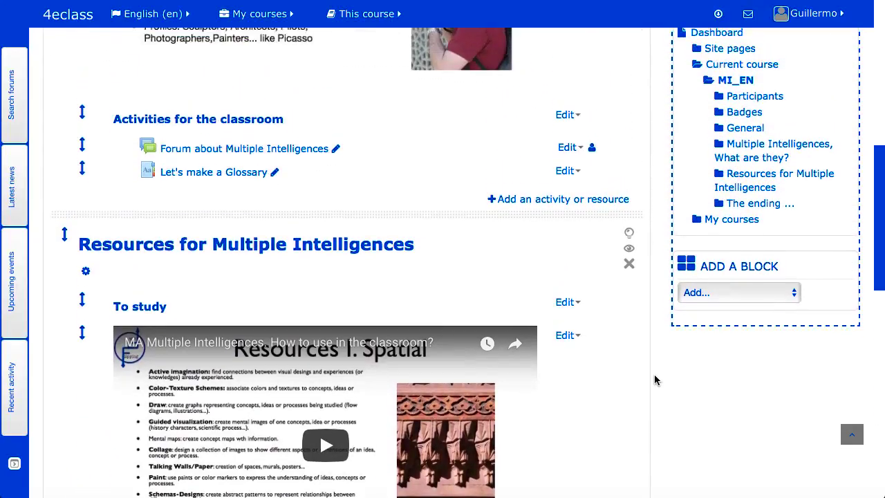
pyautogui.scroll(2, 656, 379)
pyautogui.scroll(3, 656, 379)
pyautogui.scroll(2, 656, 380)
pyautogui.scroll(3, 656, 379)
pyautogui.scroll(1, 655, 380)
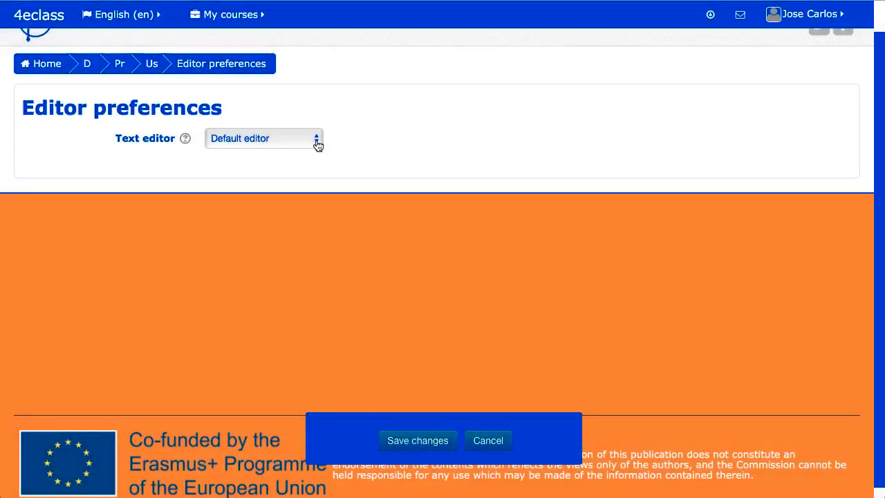
# Check the available text editors, then list them again under Preferences > Editor preferences
pyautogui.click(315, 141)
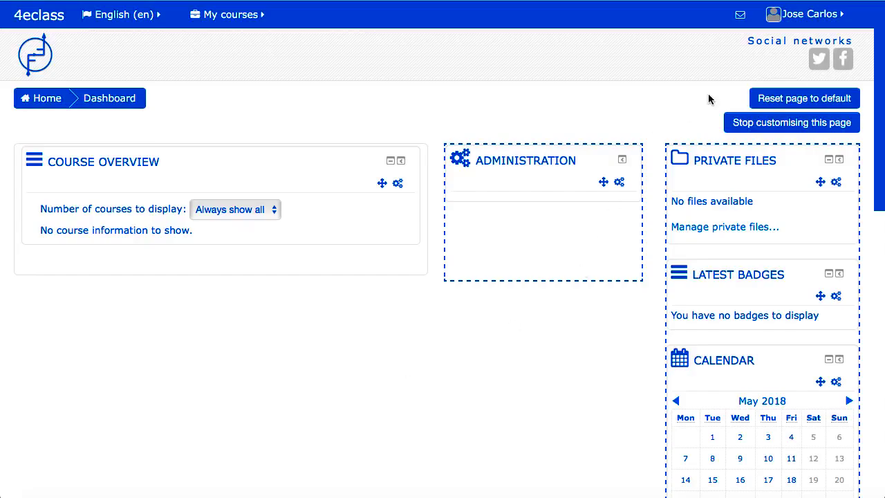
pyautogui.click(840, 15)
pyautogui.moveTo(766, 60)
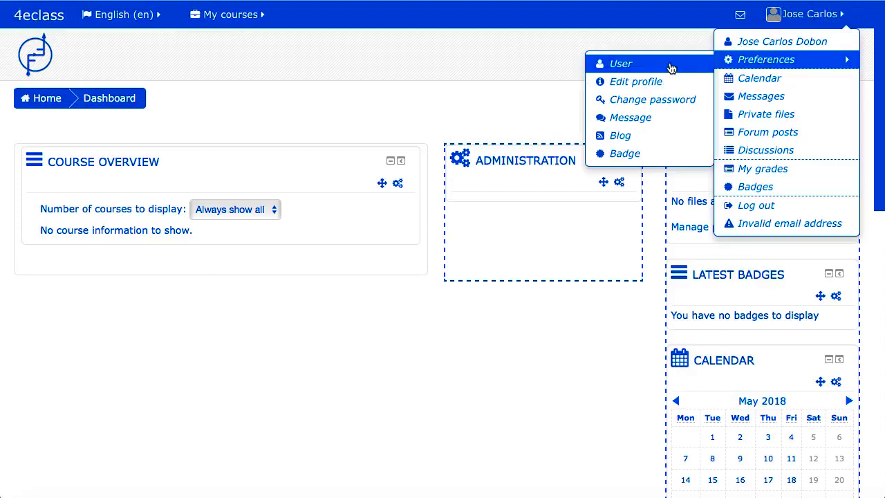
pyautogui.click(670, 65)
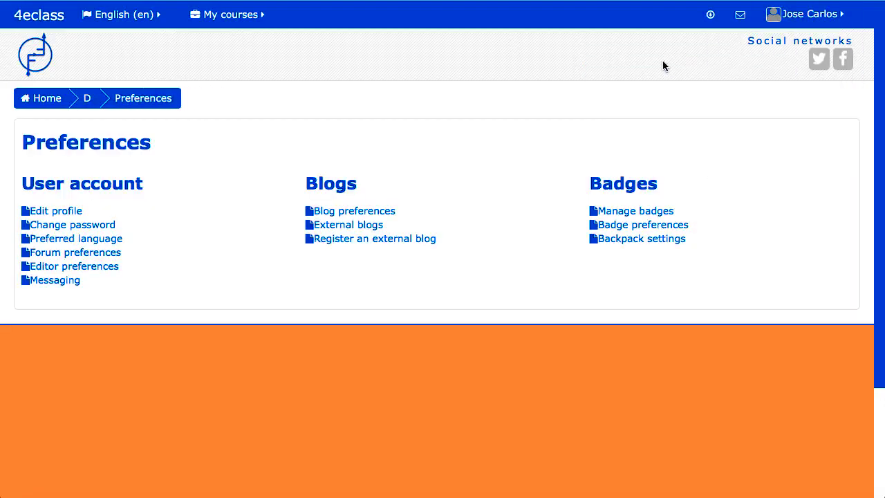
pyautogui.click(102, 266)
pyautogui.click(311, 182)
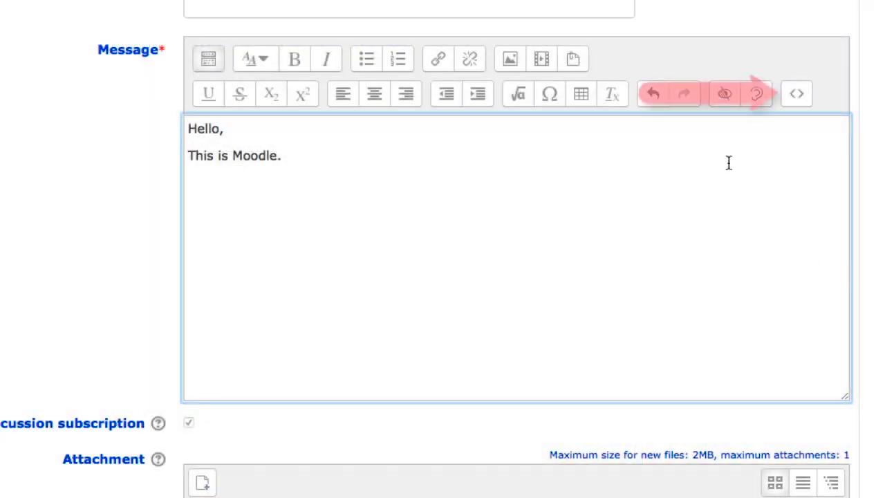
pyautogui.click(797, 99)
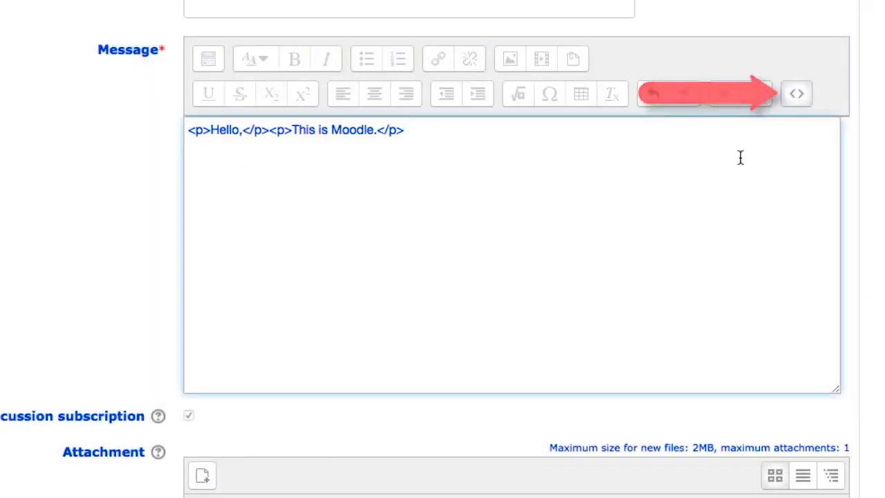
pyautogui.click(799, 96)
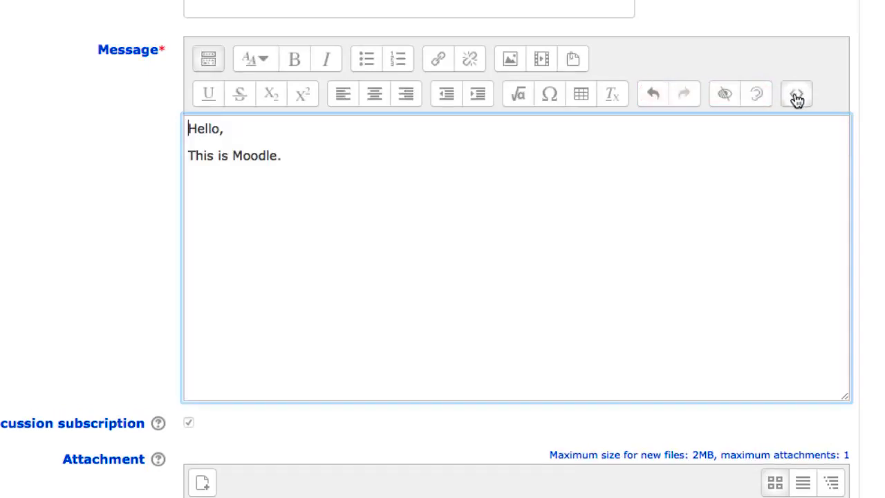